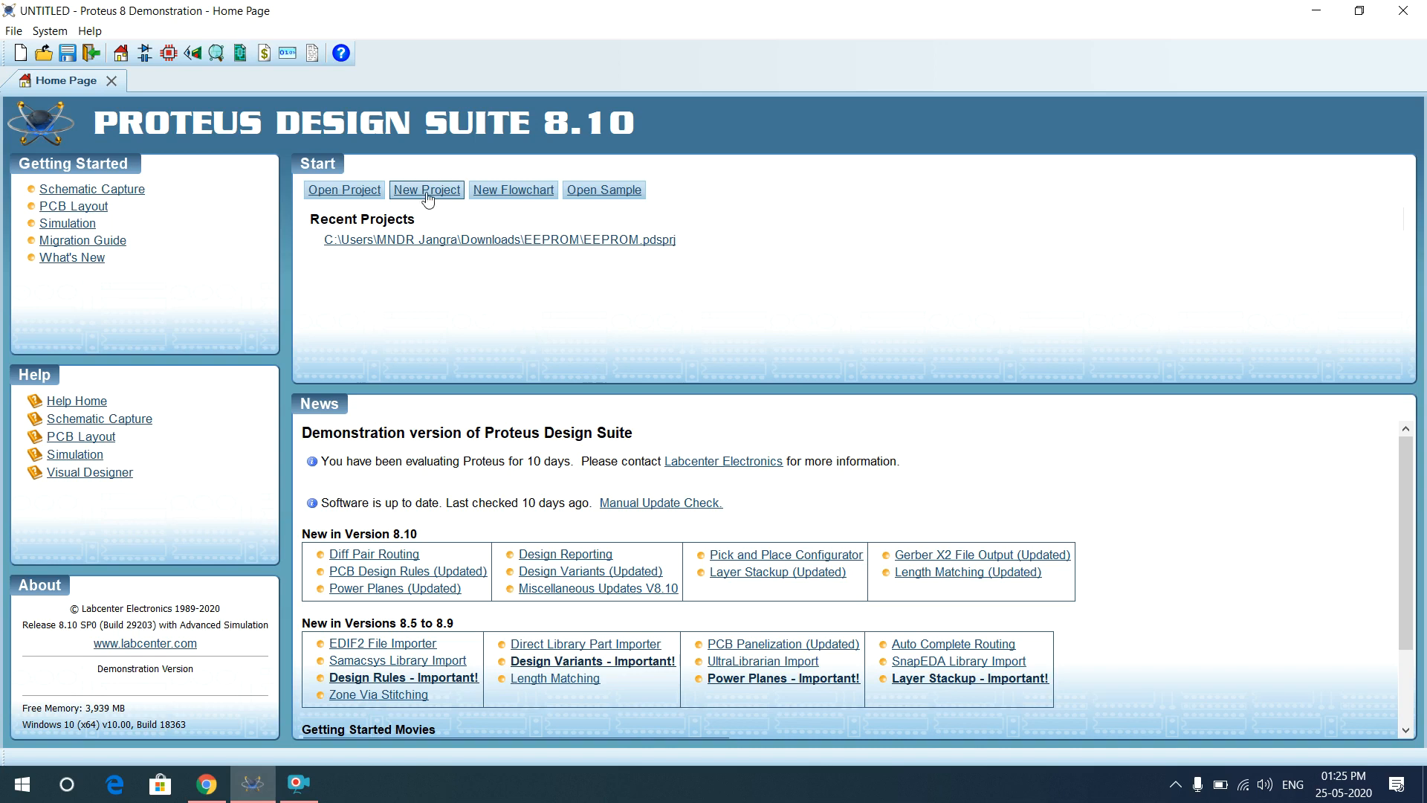
Create a new project named test.pdsprj in Documents and continue to the schematic template page.
click(426, 192)
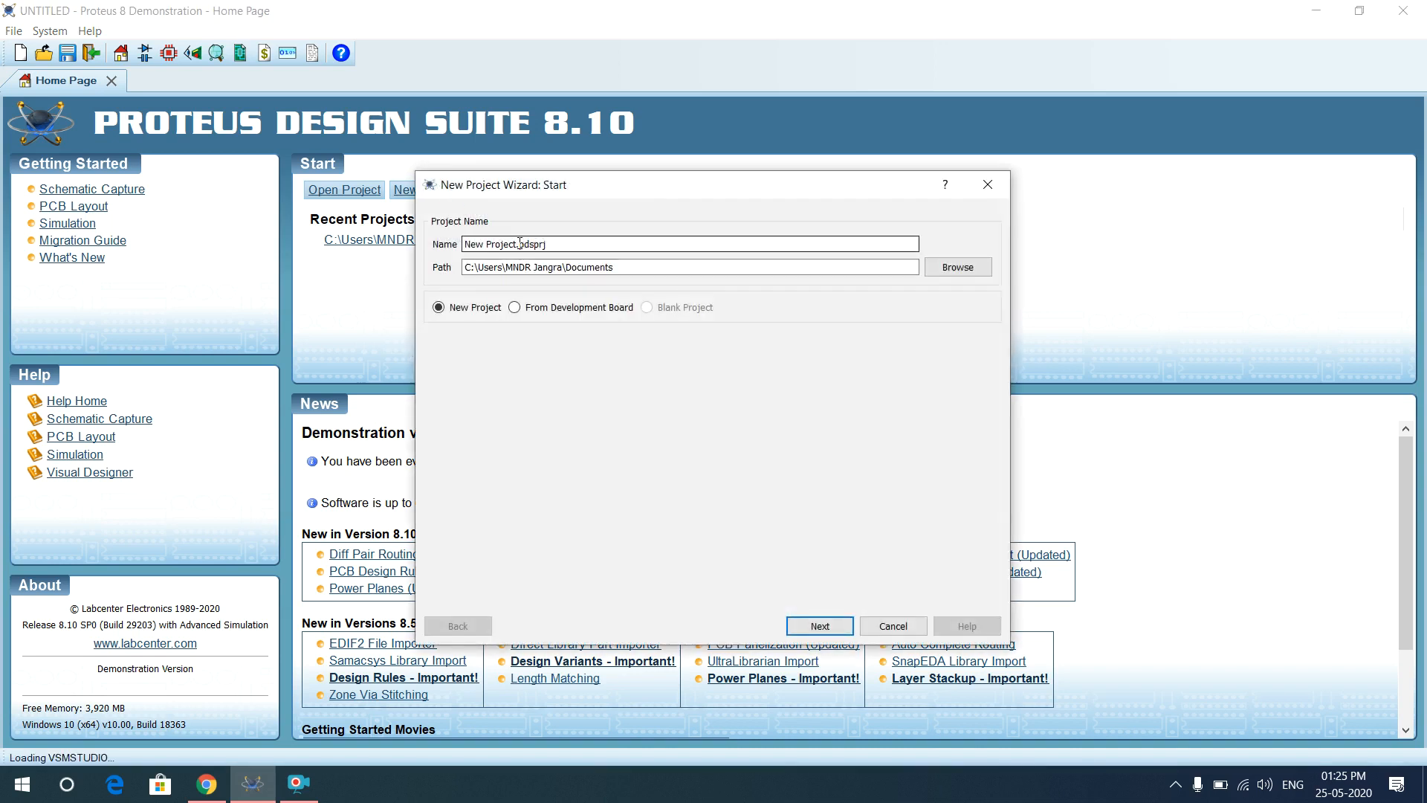
click(520, 244)
key(BackSpace)
key(BackSpace)
key(BackSpace)
key(BackSpace)
key(BackSpace)
key(BackSpace)
key(BackSpace)
key(BackSpace)
key(BackSpace)
key(BackSpace)
key(BackSpace)
key(BackSpace)
text(t)
key(BackSpace)
key(BackSpace)
text(.)
text(test)
click(818, 268)
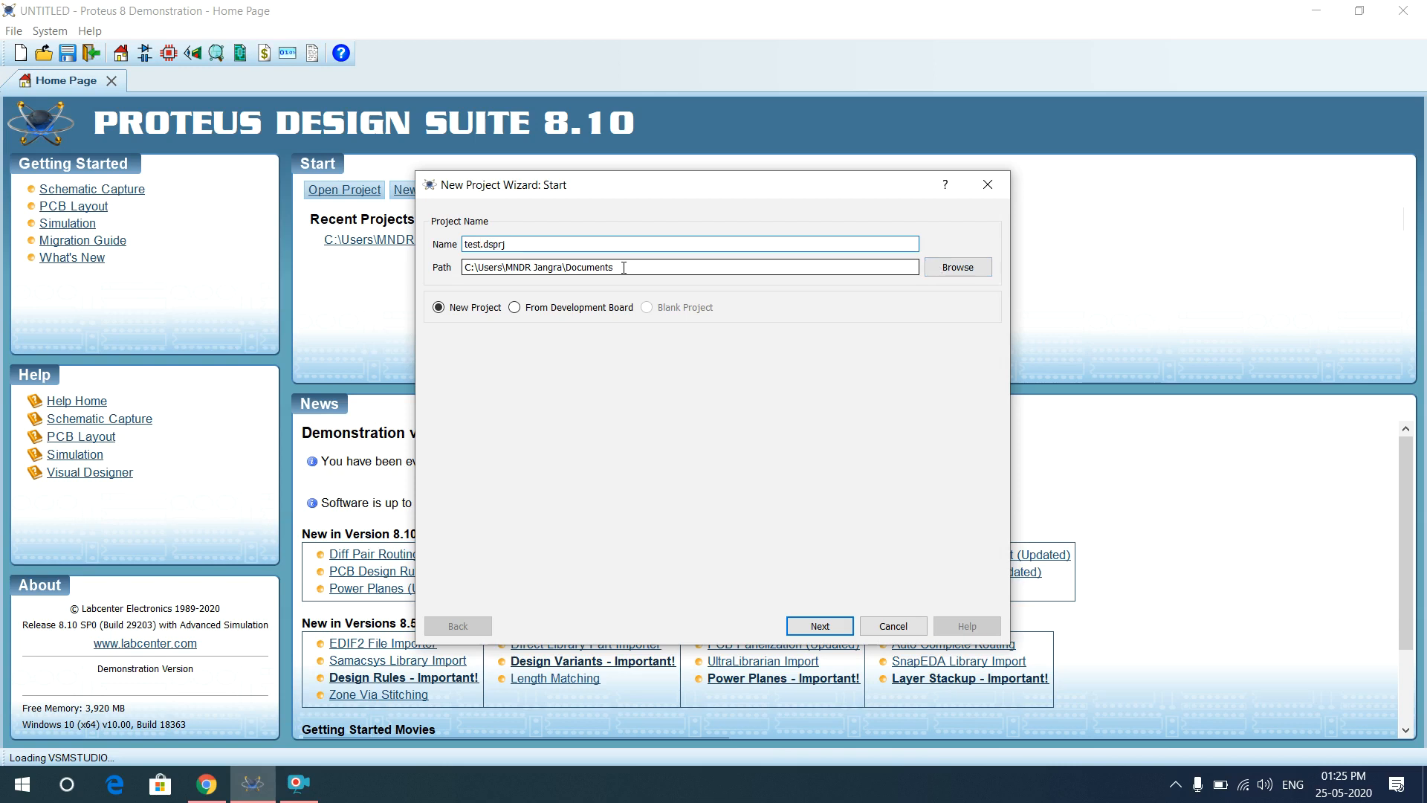
click(817, 626)
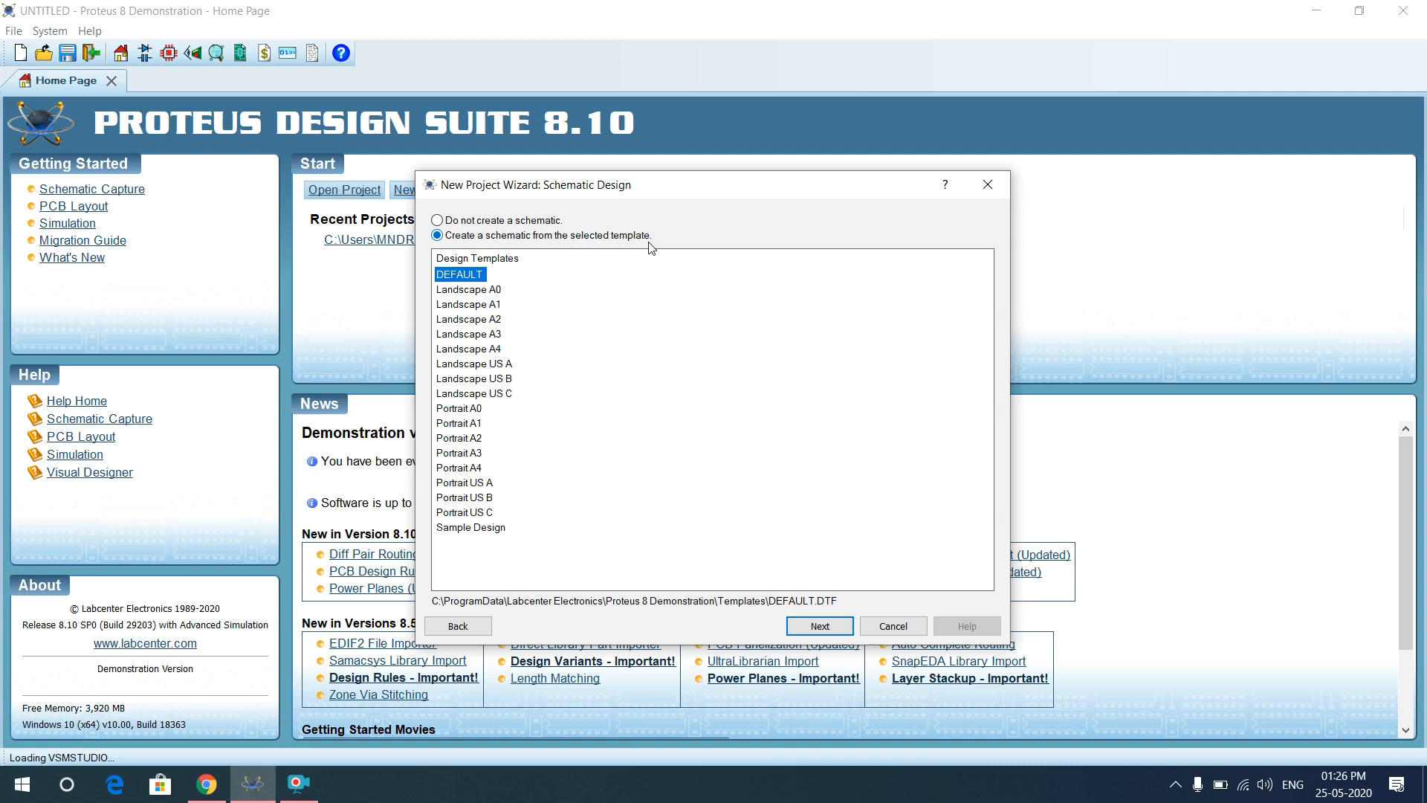
Accept the DEFAULT schematic template and choose 'Do not create a PCB layout'.
click(831, 630)
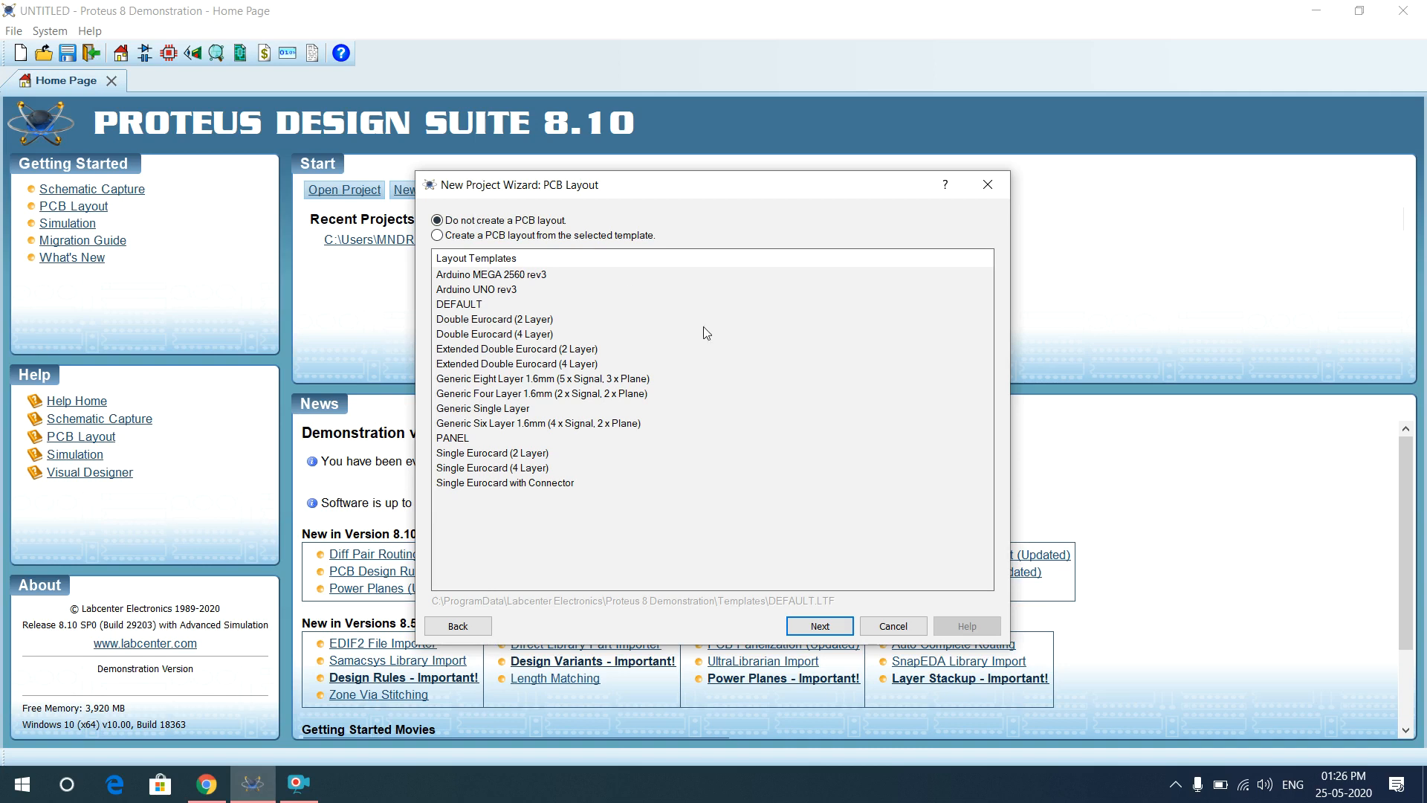
click(820, 626)
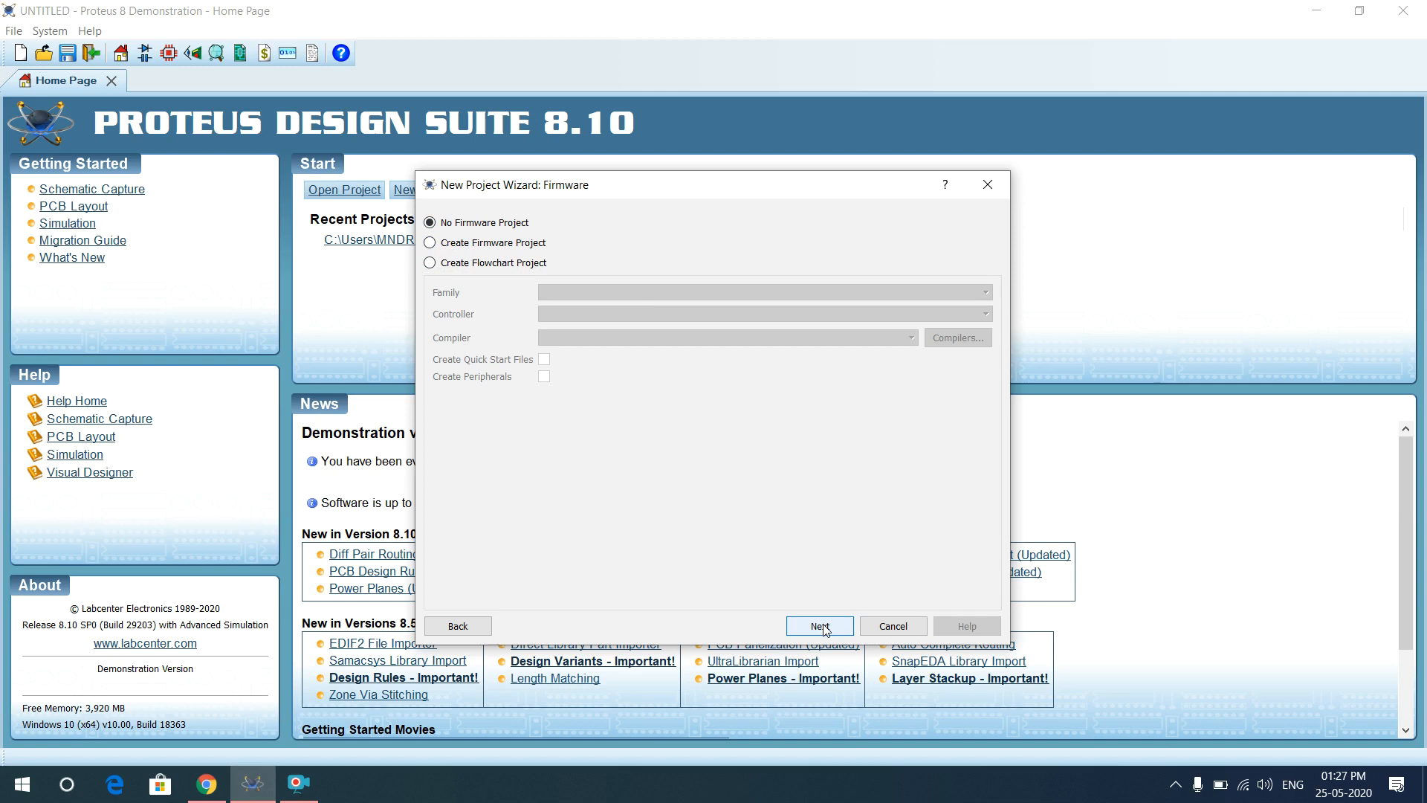
Keep No Firmware Project and finish the wizard, opening a blank schematic sheet.
click(821, 626)
click(820, 627)
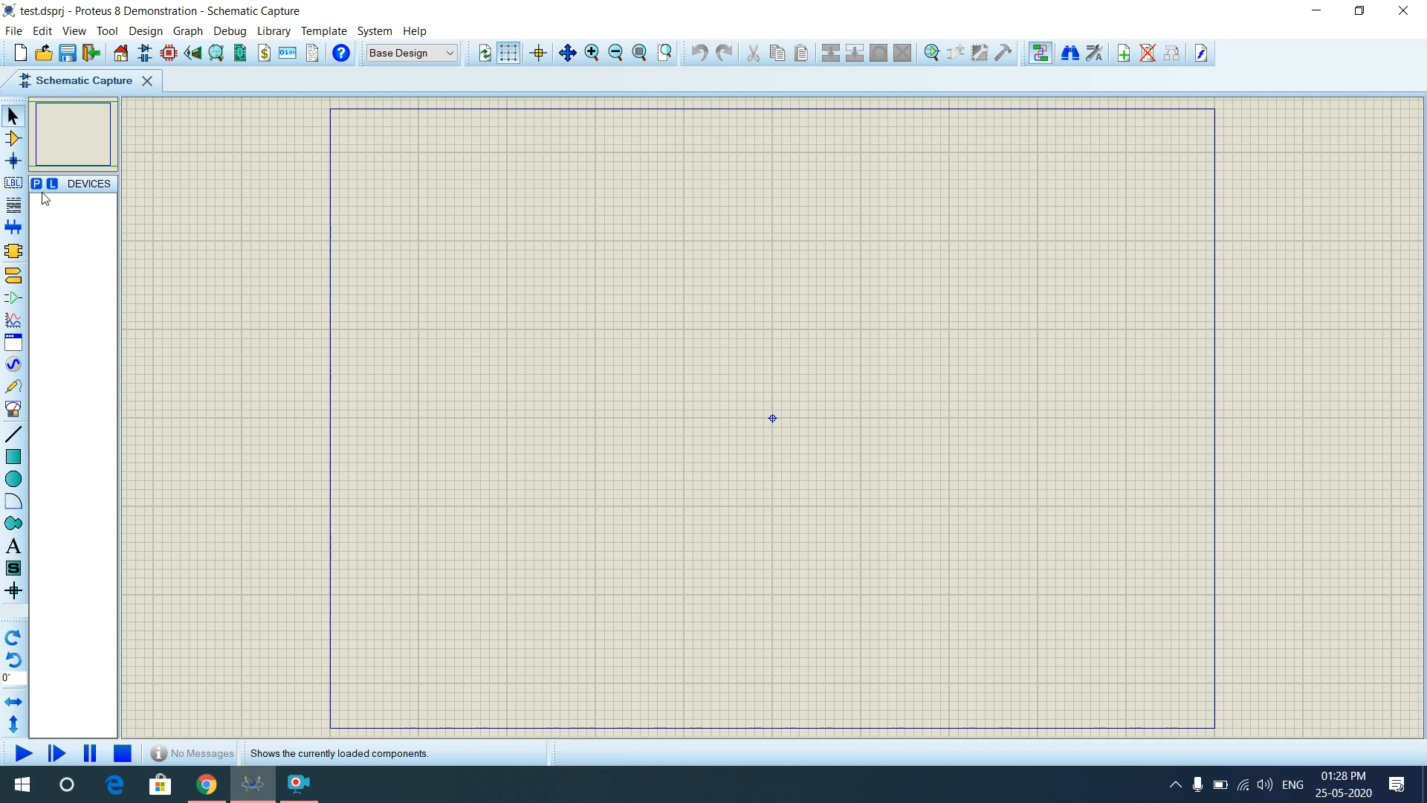
Look through the terminal symbols, then return to Component Mode and open Pick Devices.
click(15, 140)
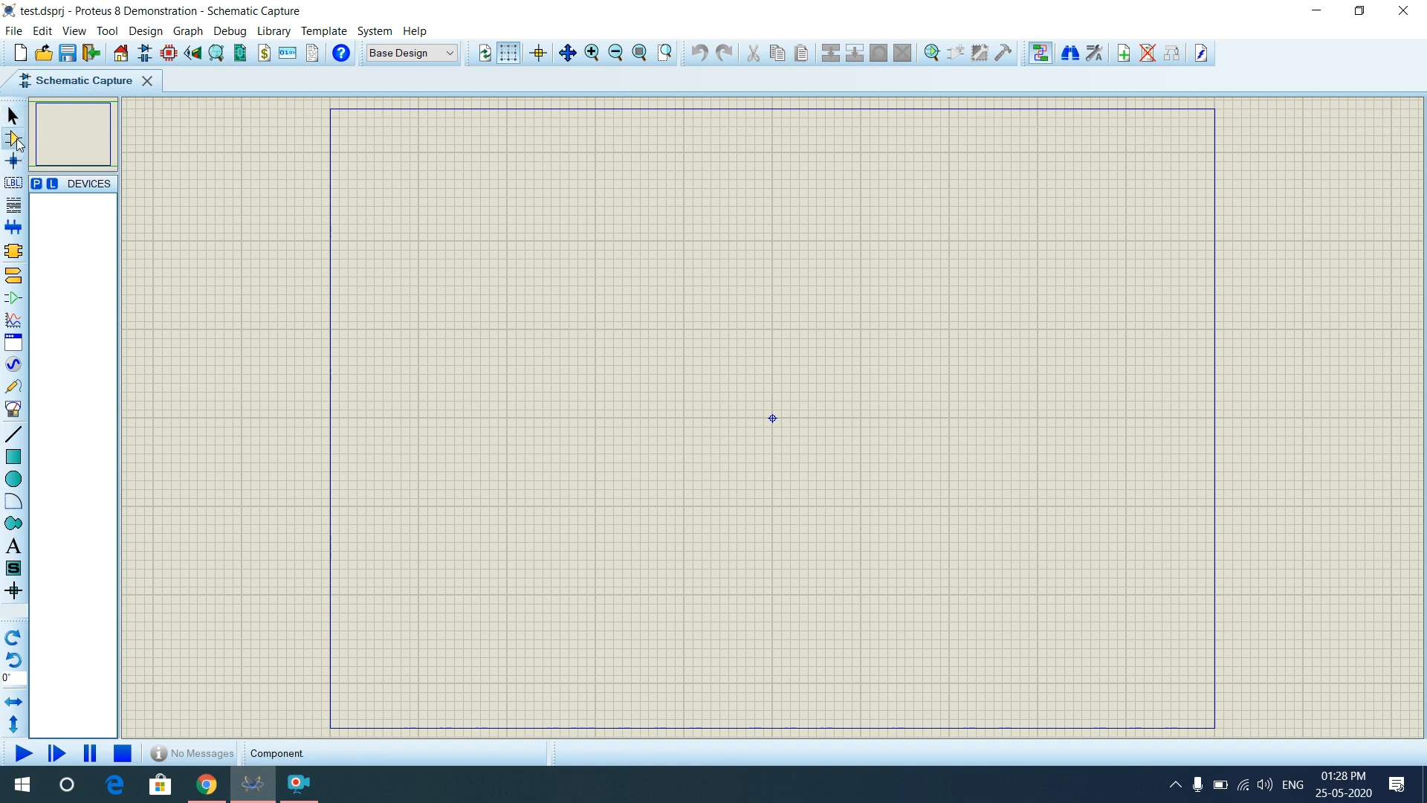
click(14, 279)
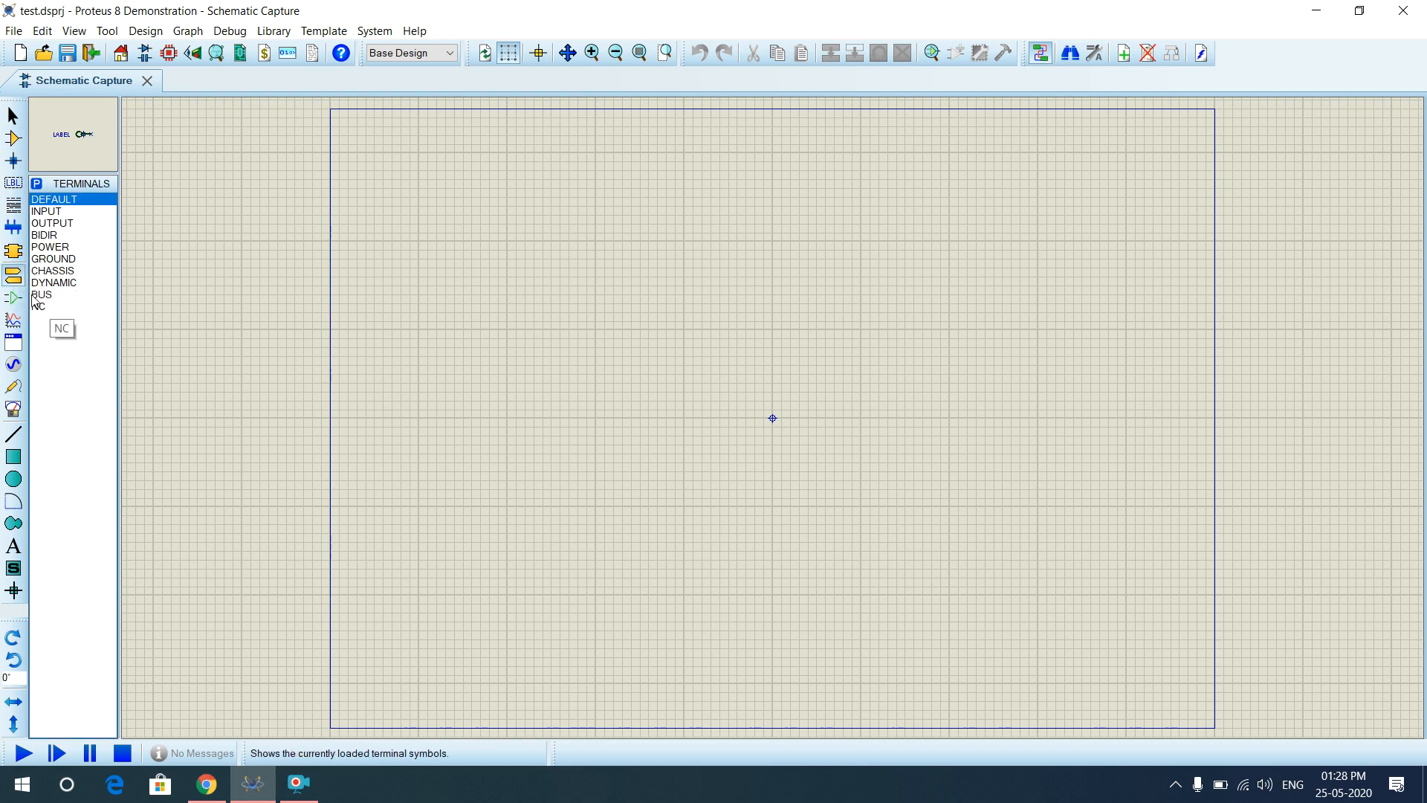
click(37, 185)
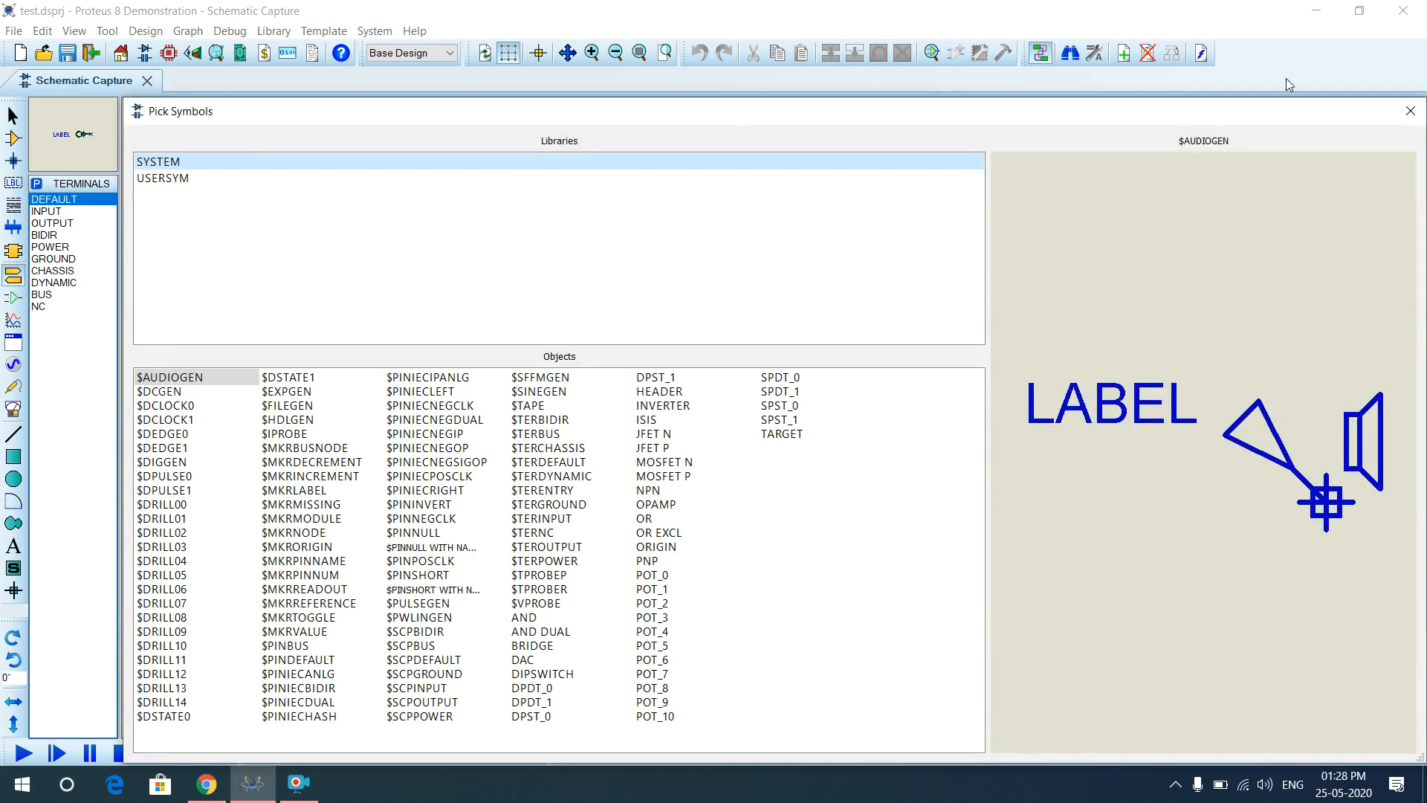
click(1410, 111)
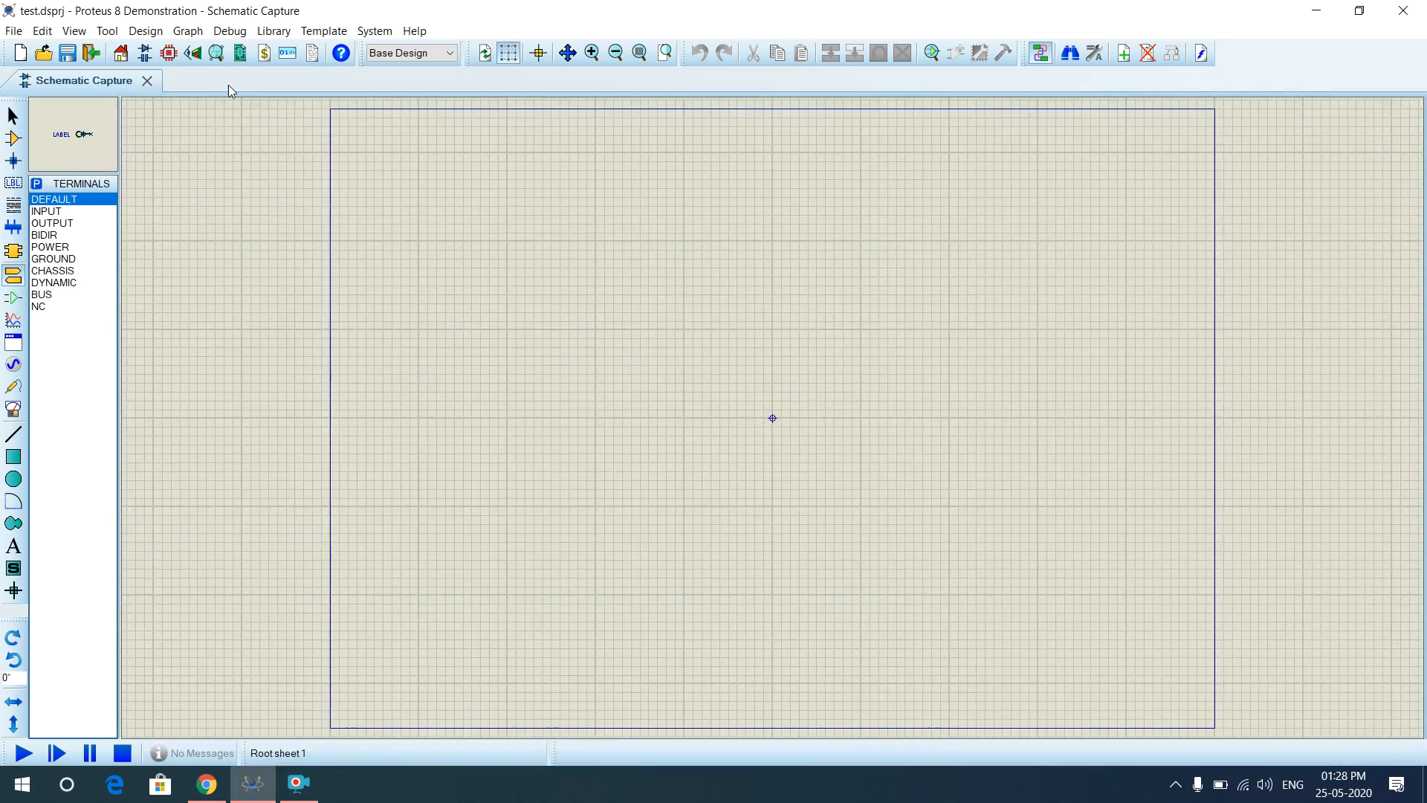
click(14, 138)
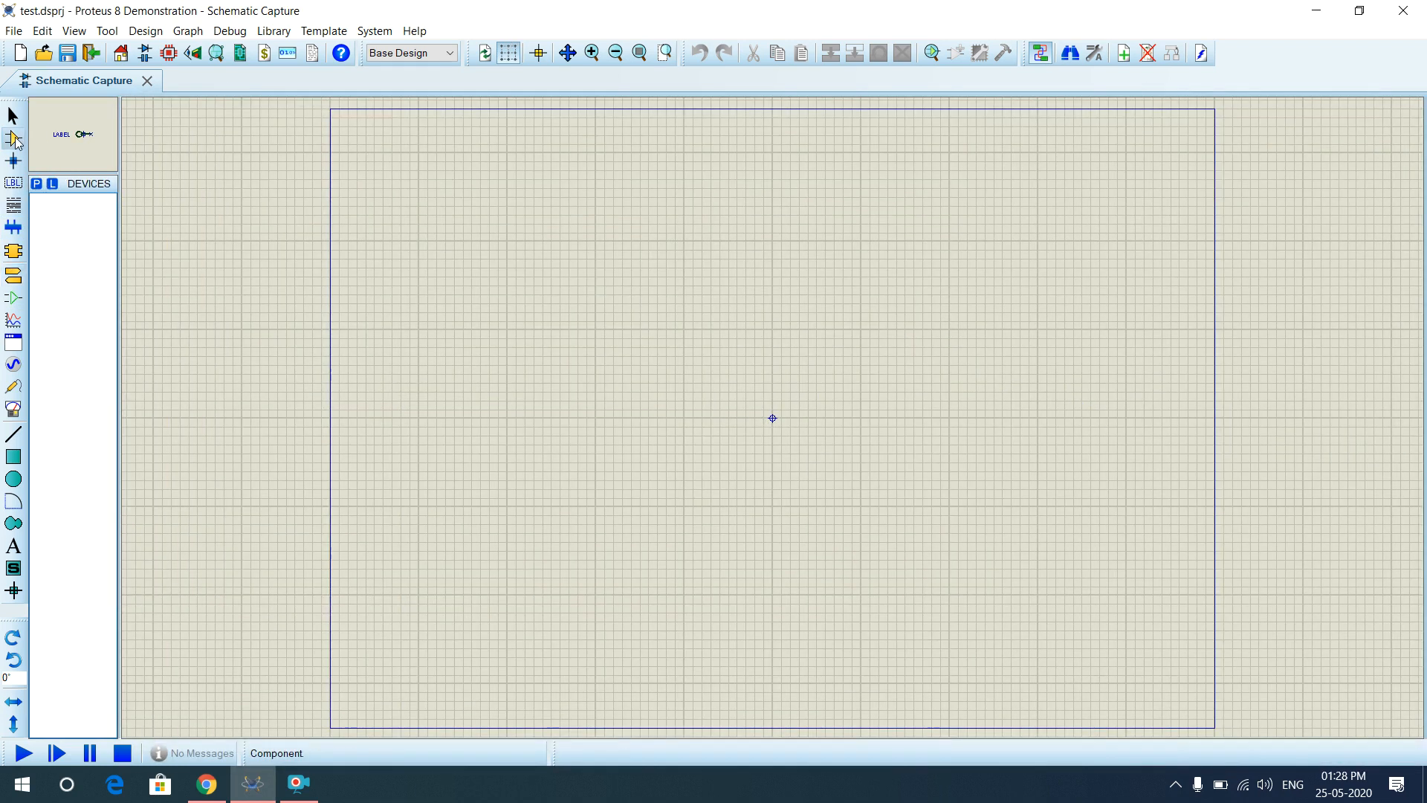
click(37, 184)
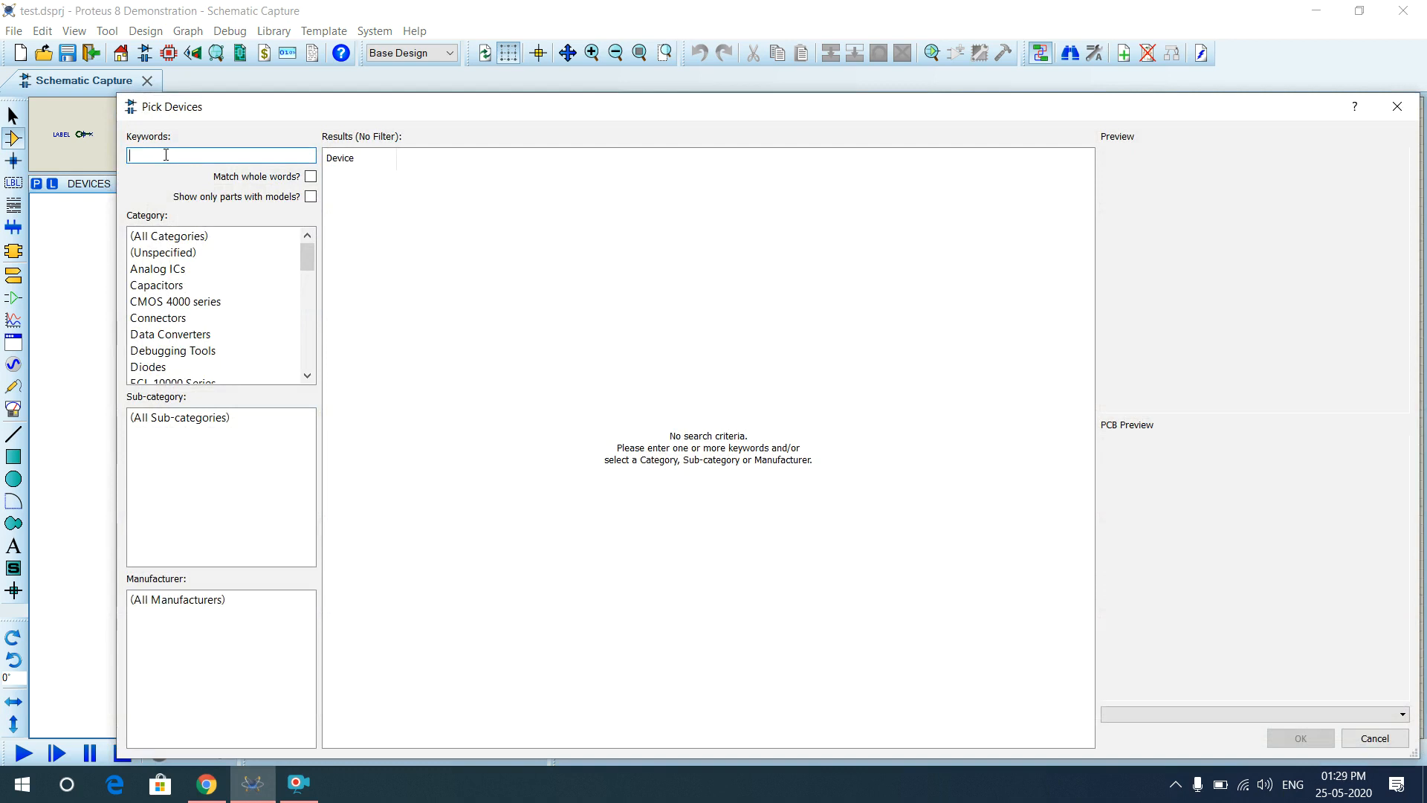
Add the BATTERY part and place battery BAT1 above-left of the sheet centre.
text(battery)
key(Return)
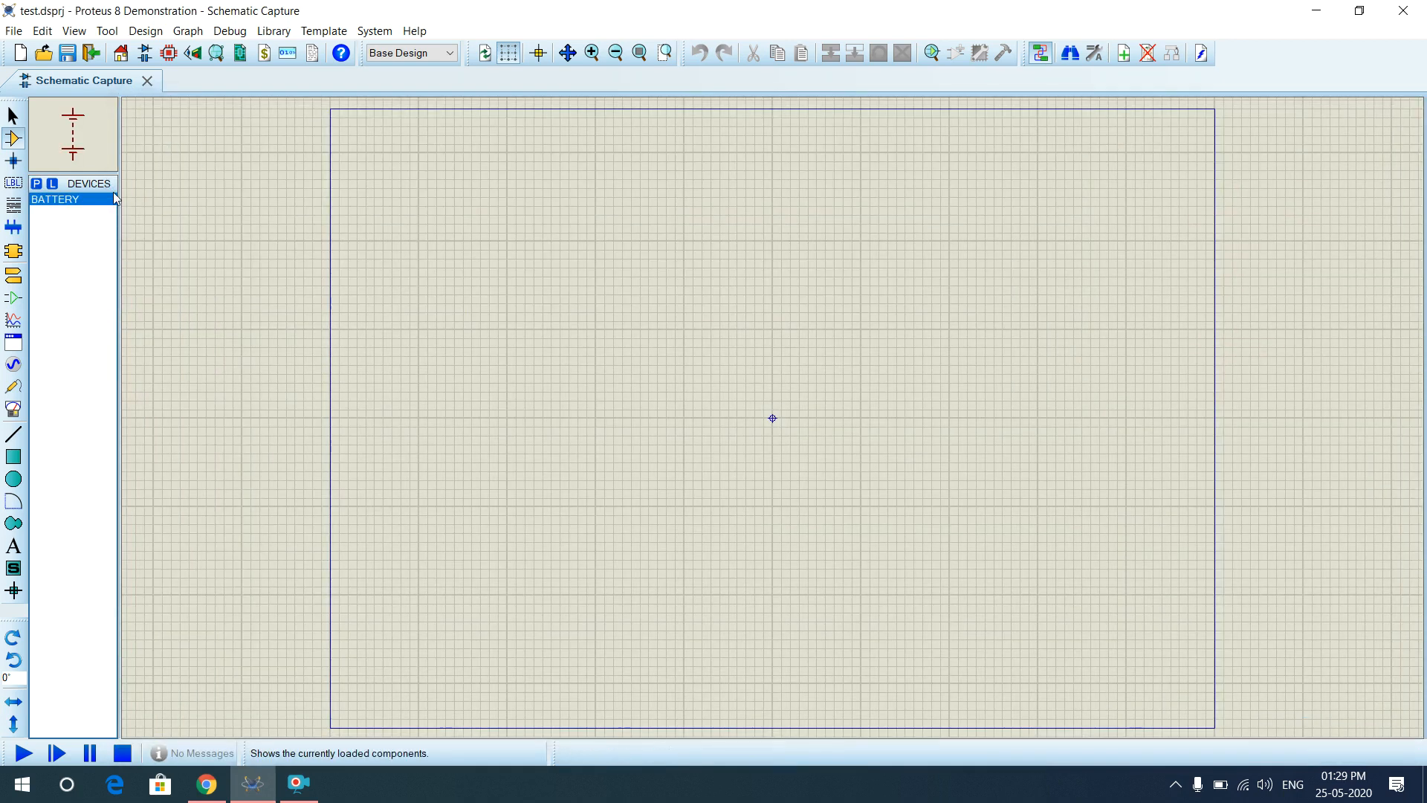
click(254, 183)
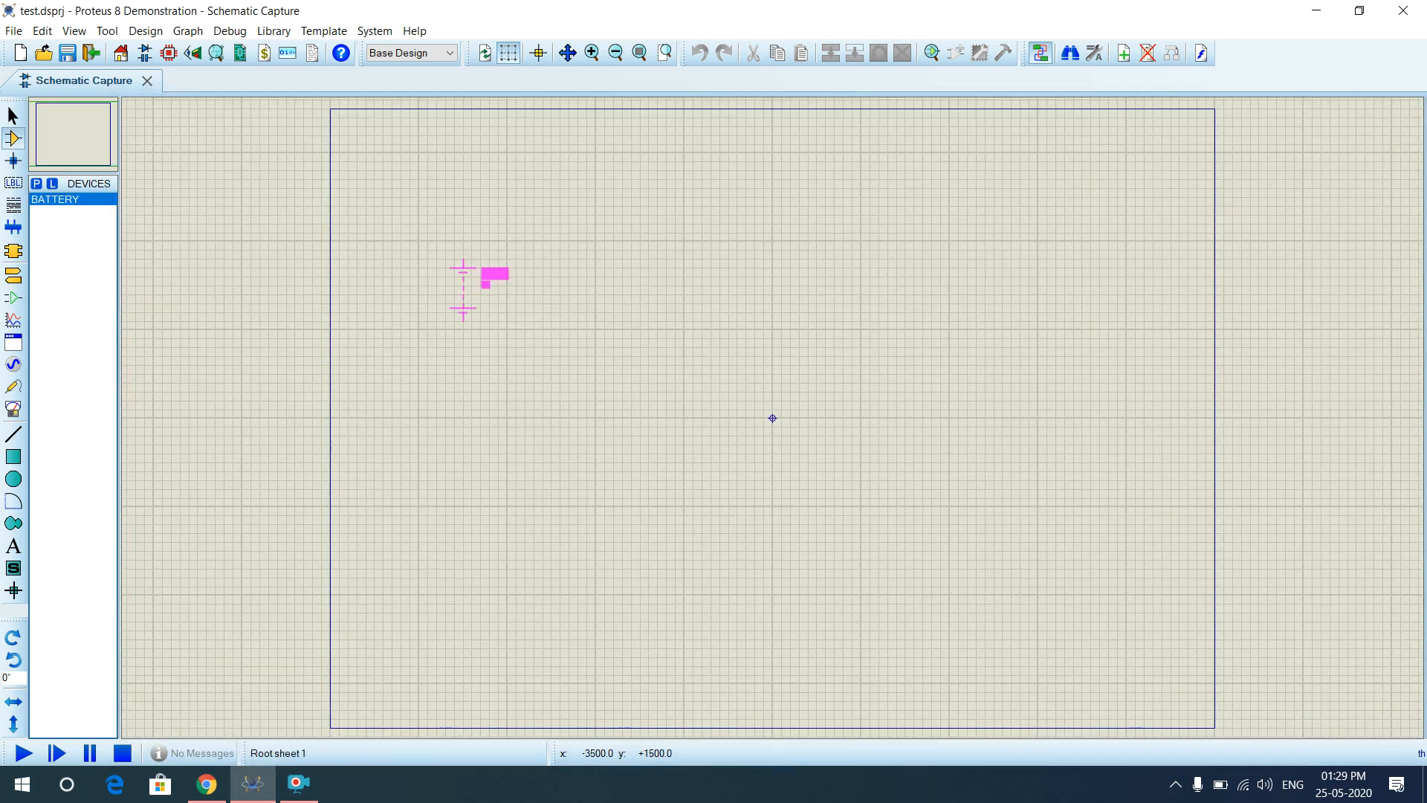
click(607, 336)
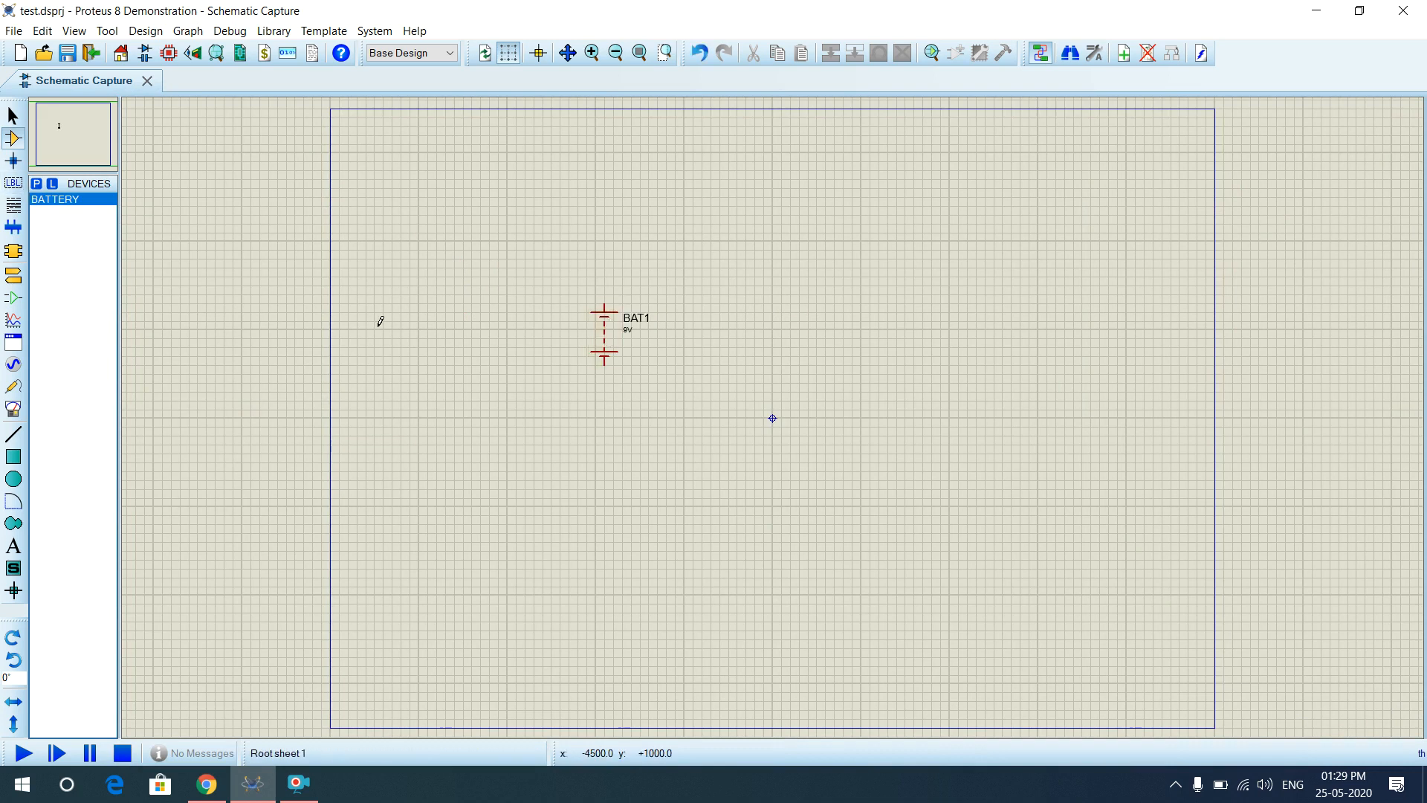
Search devices for 'led' and add the animated LED-AQUA part to the parts list.
click(37, 184)
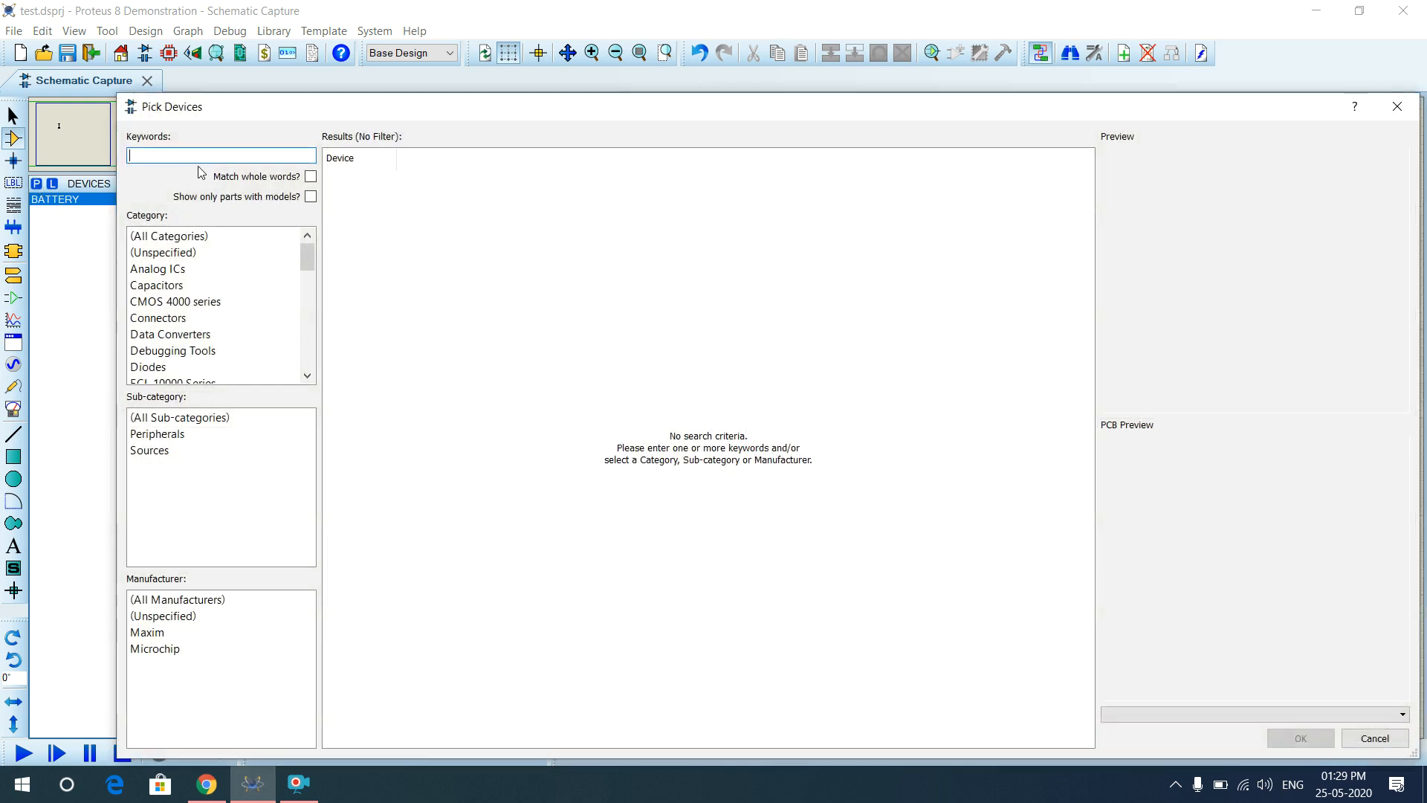
text(led)
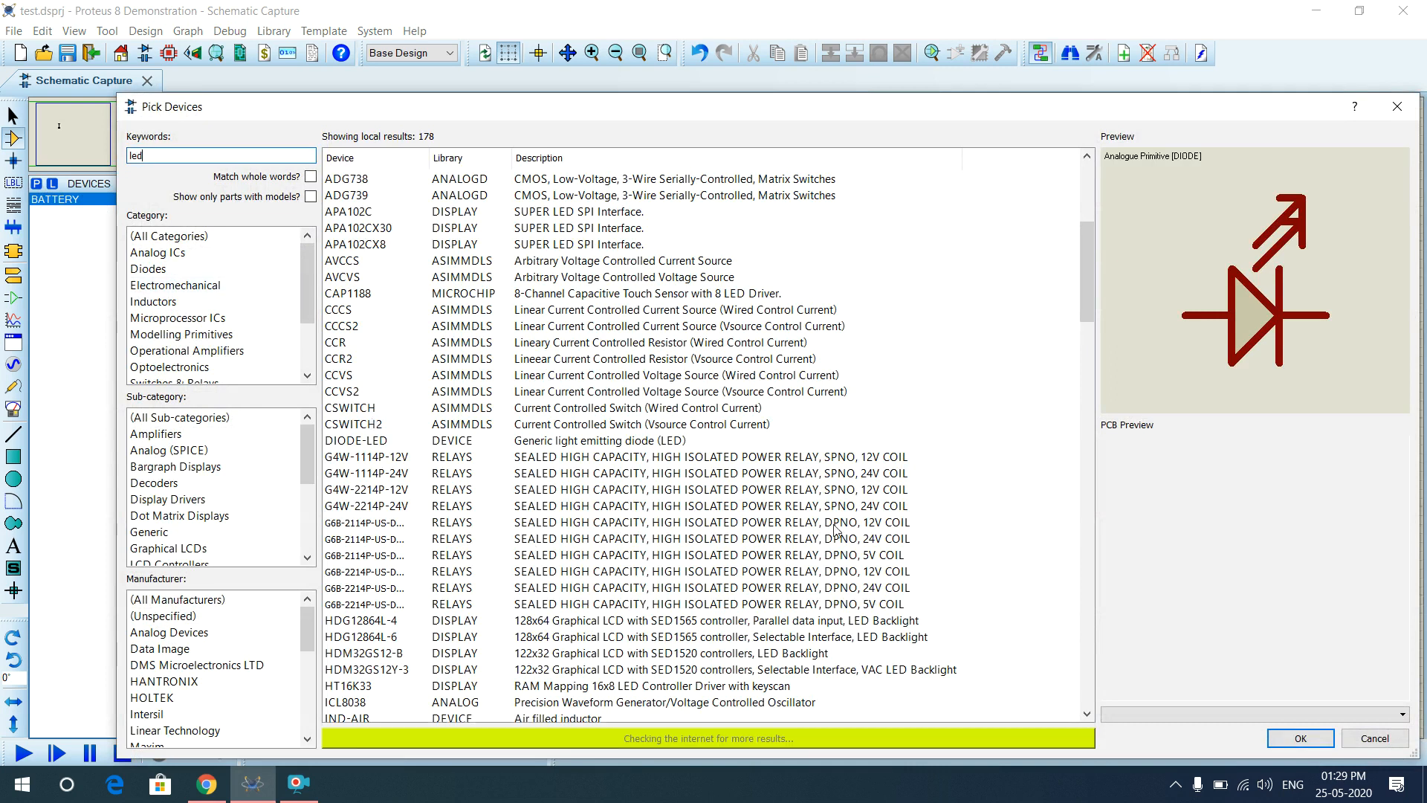
drag(1090, 260, 1088, 289)
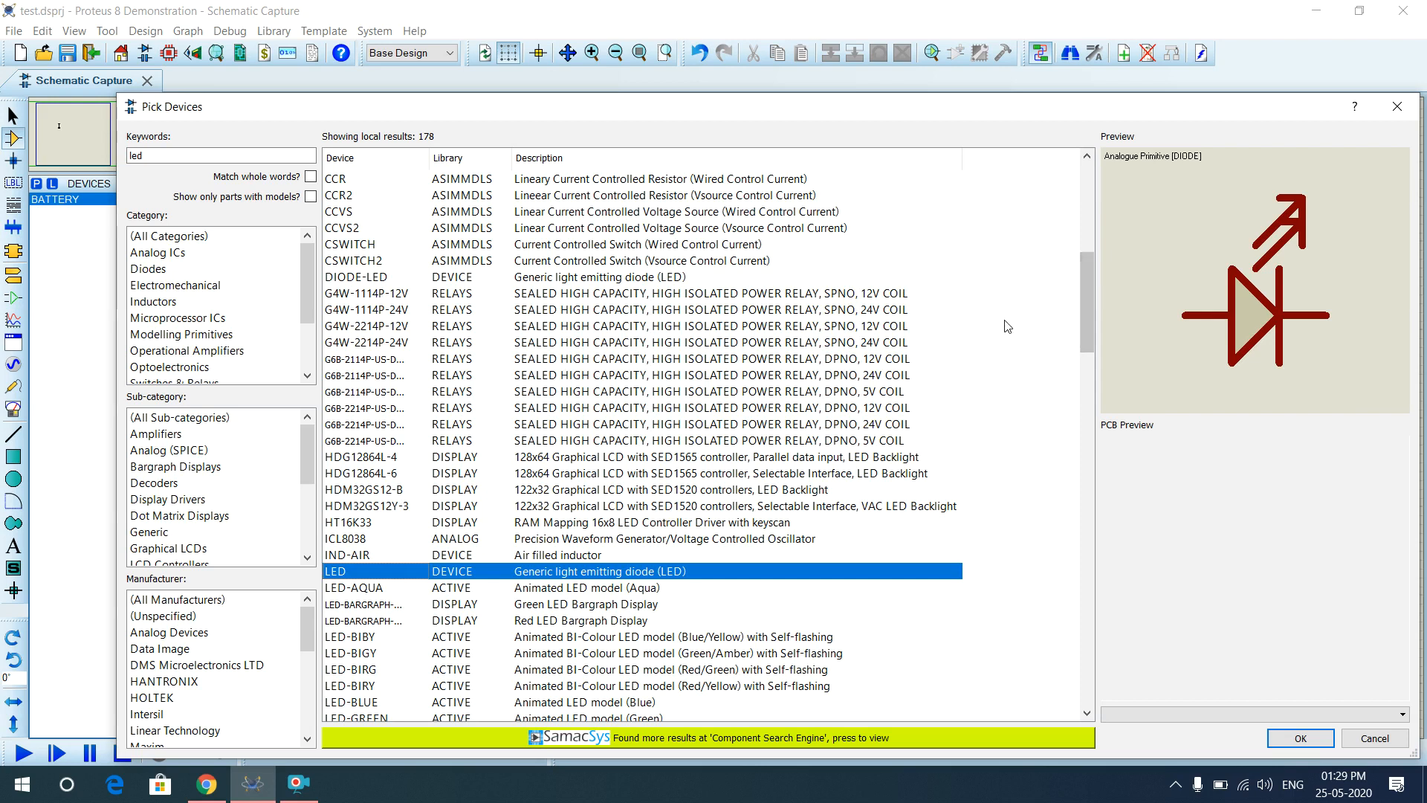
click(529, 592)
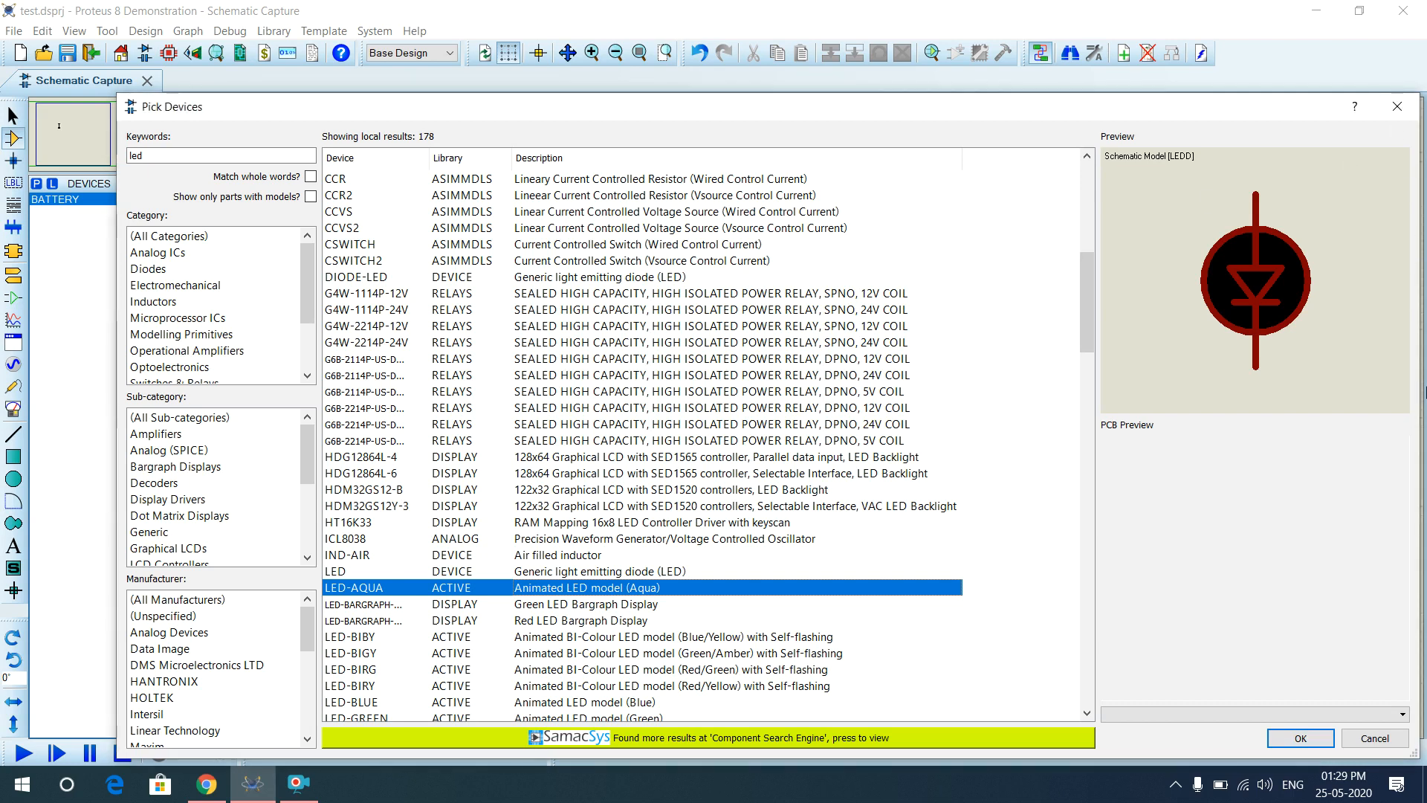
click(1300, 738)
Place aqua LED D1 to the right of BAT1 and reopen Pick Devices.
click(756, 322)
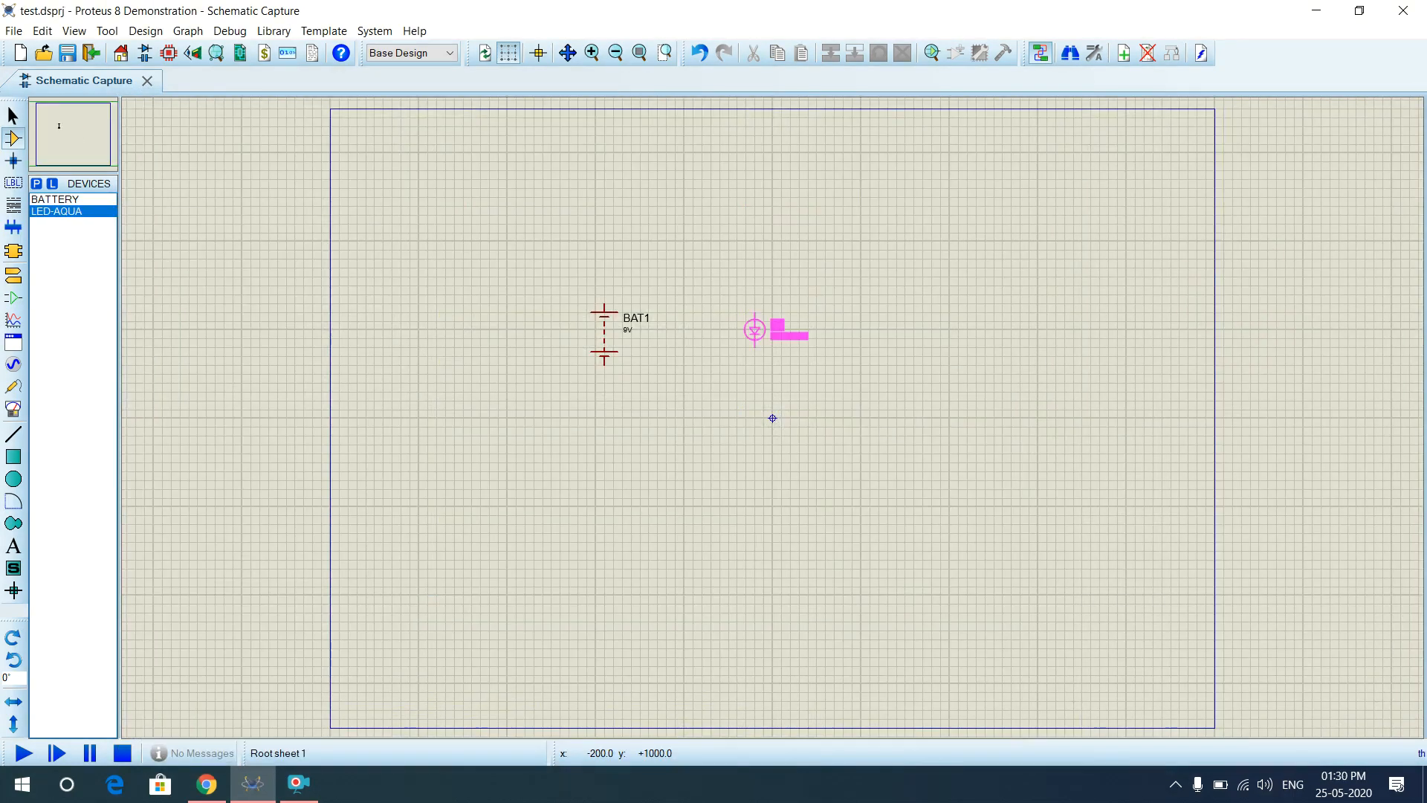
click(763, 339)
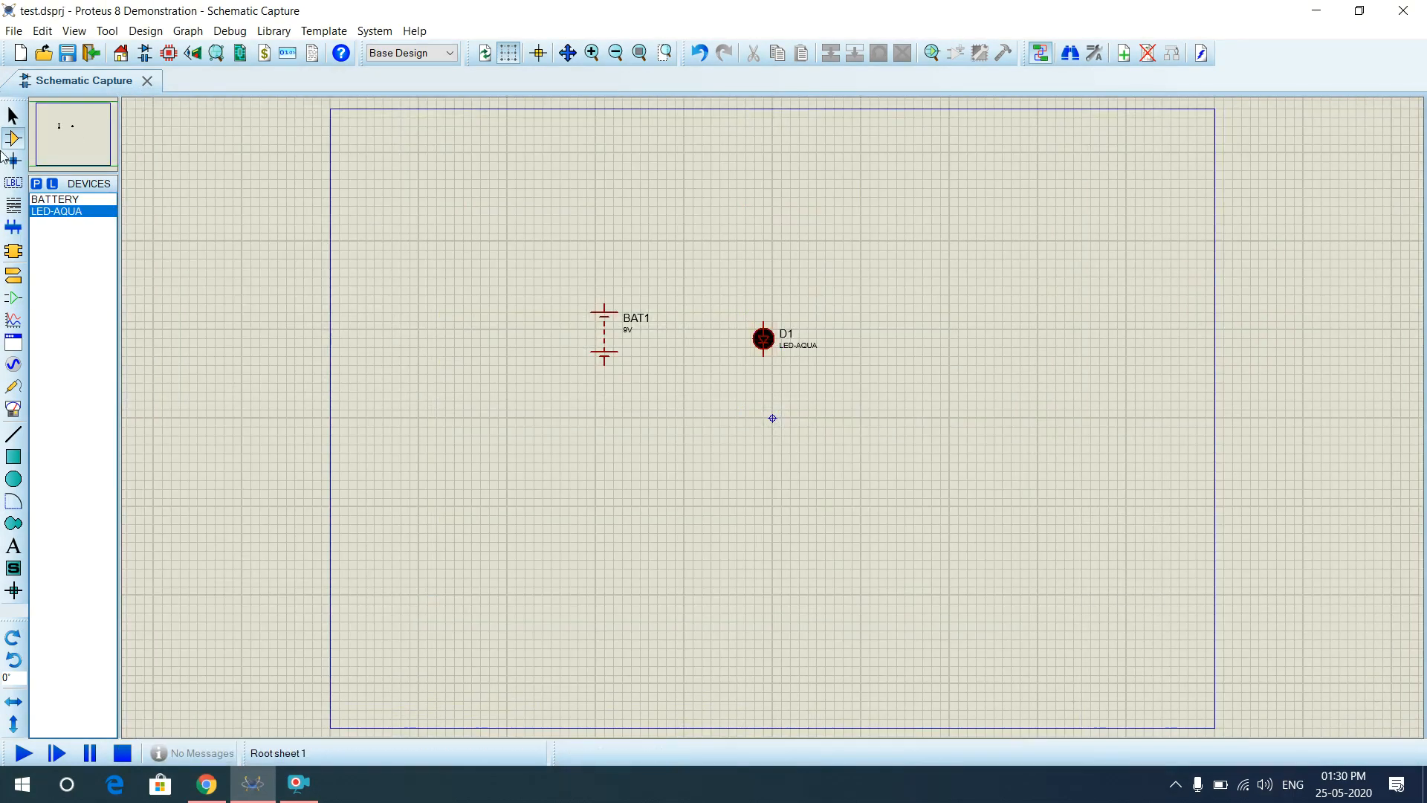
click(37, 185)
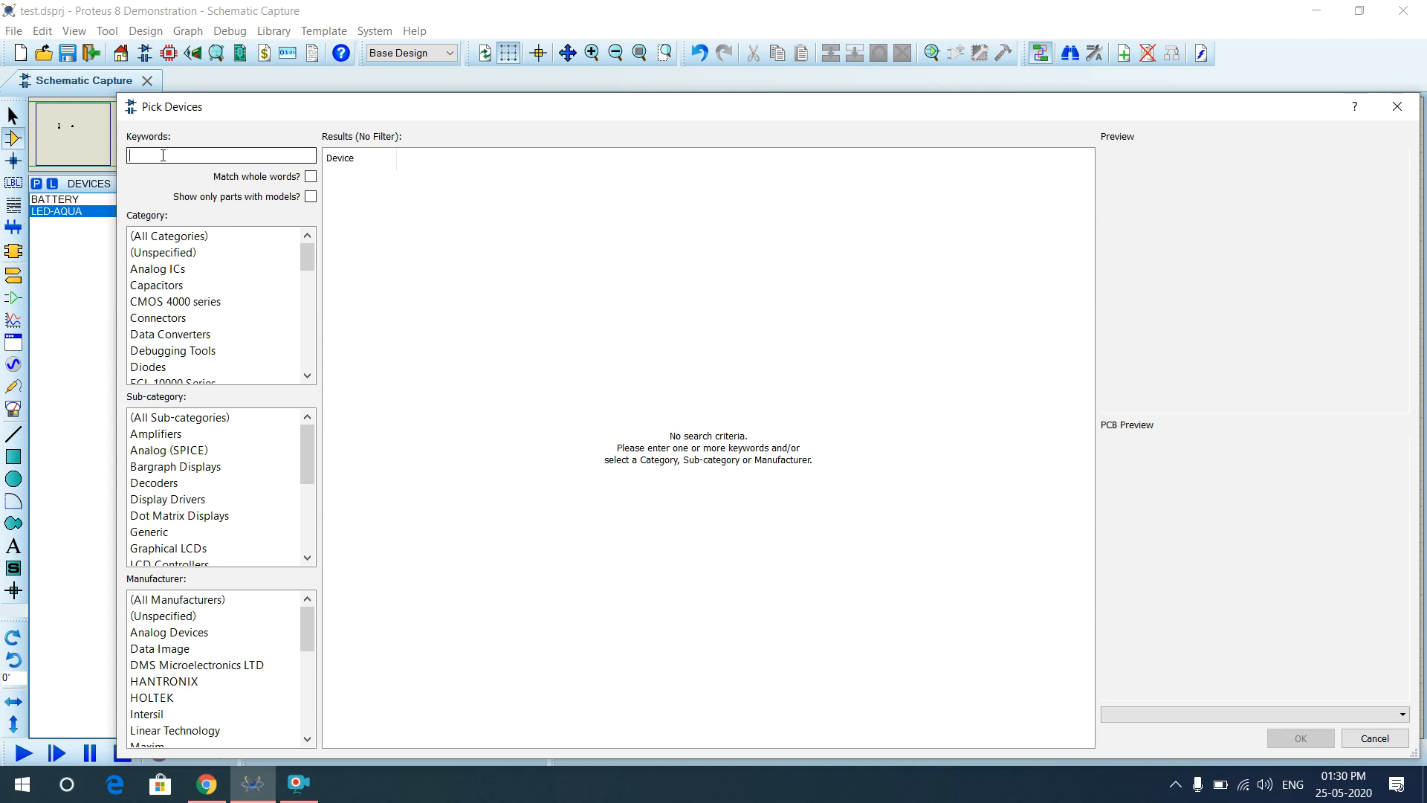
Search for 'resistor', fixing the 'reisistor' typo, and add the resistor to the device list.
text(reis)
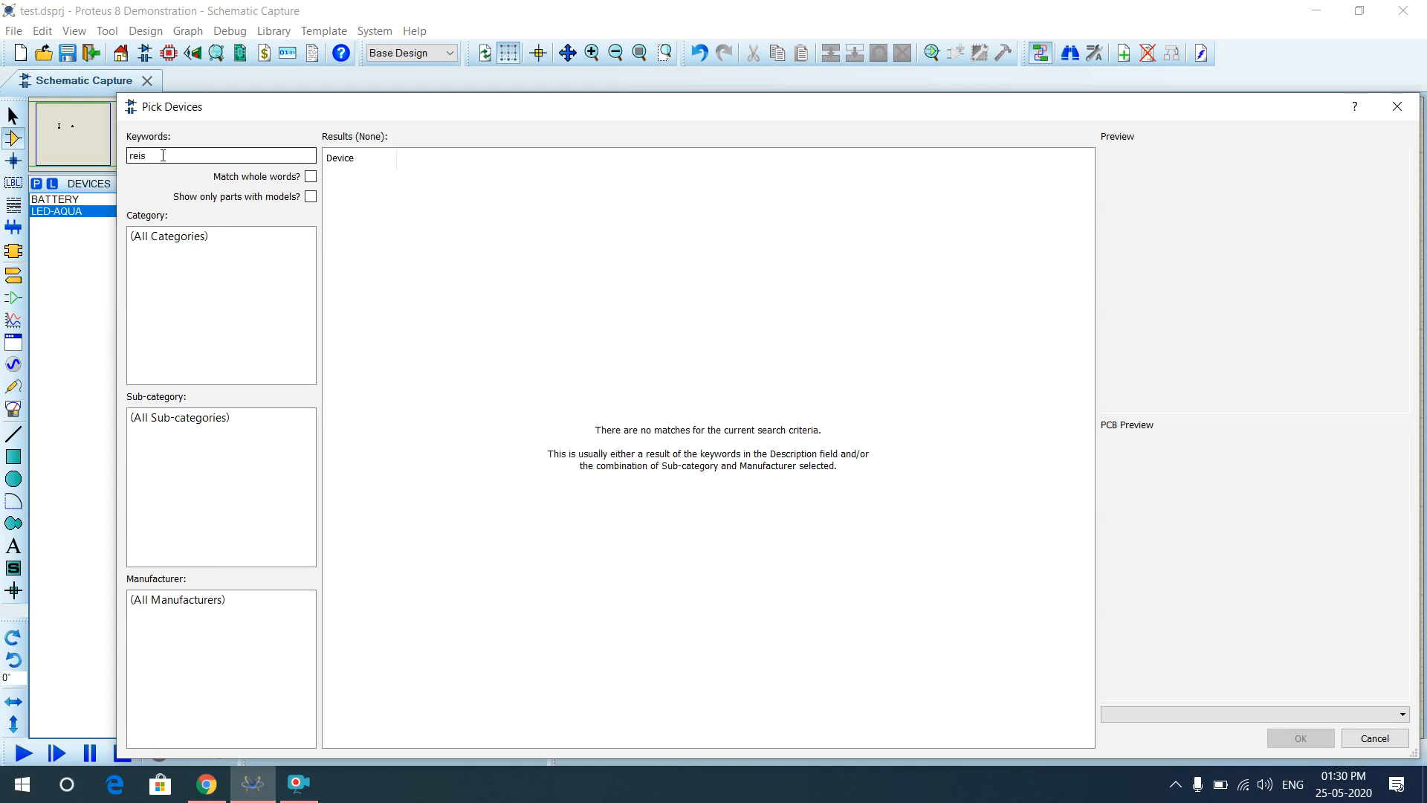
text(istor)
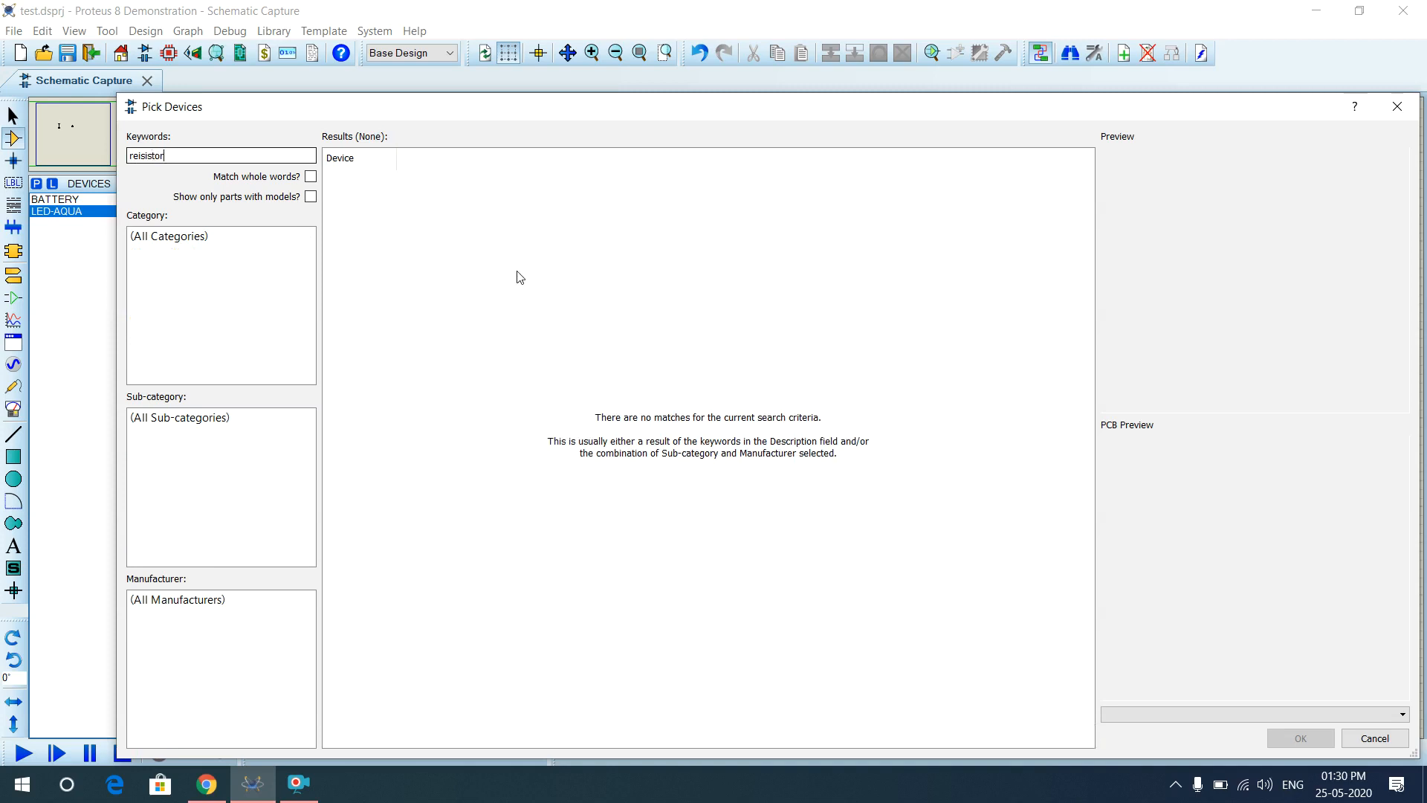
key(BackSpace)
key(BackSpace)
key(BackSpace)
key(BackSpace)
key(BackSpace)
key(BackSpace)
key(BackSpace)
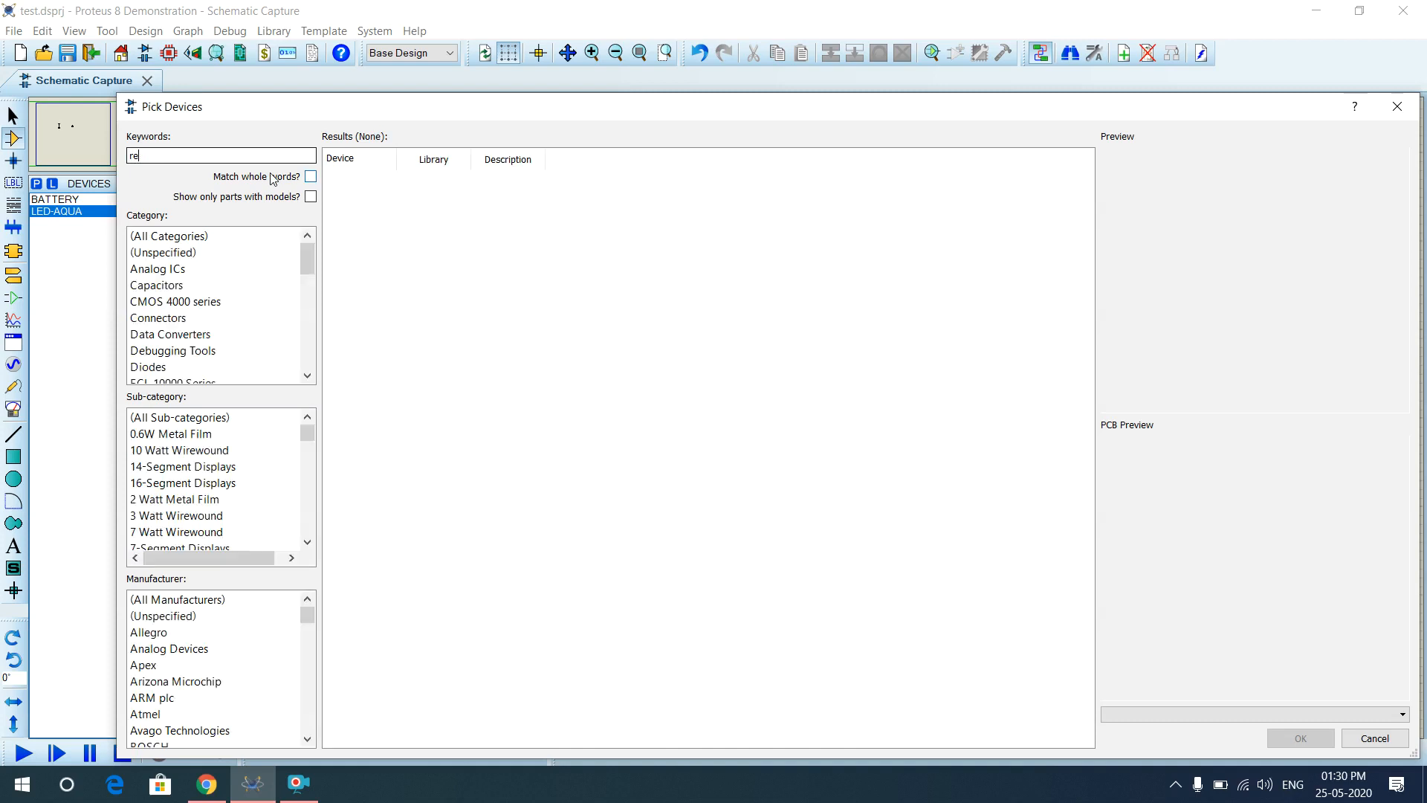
text(sis)
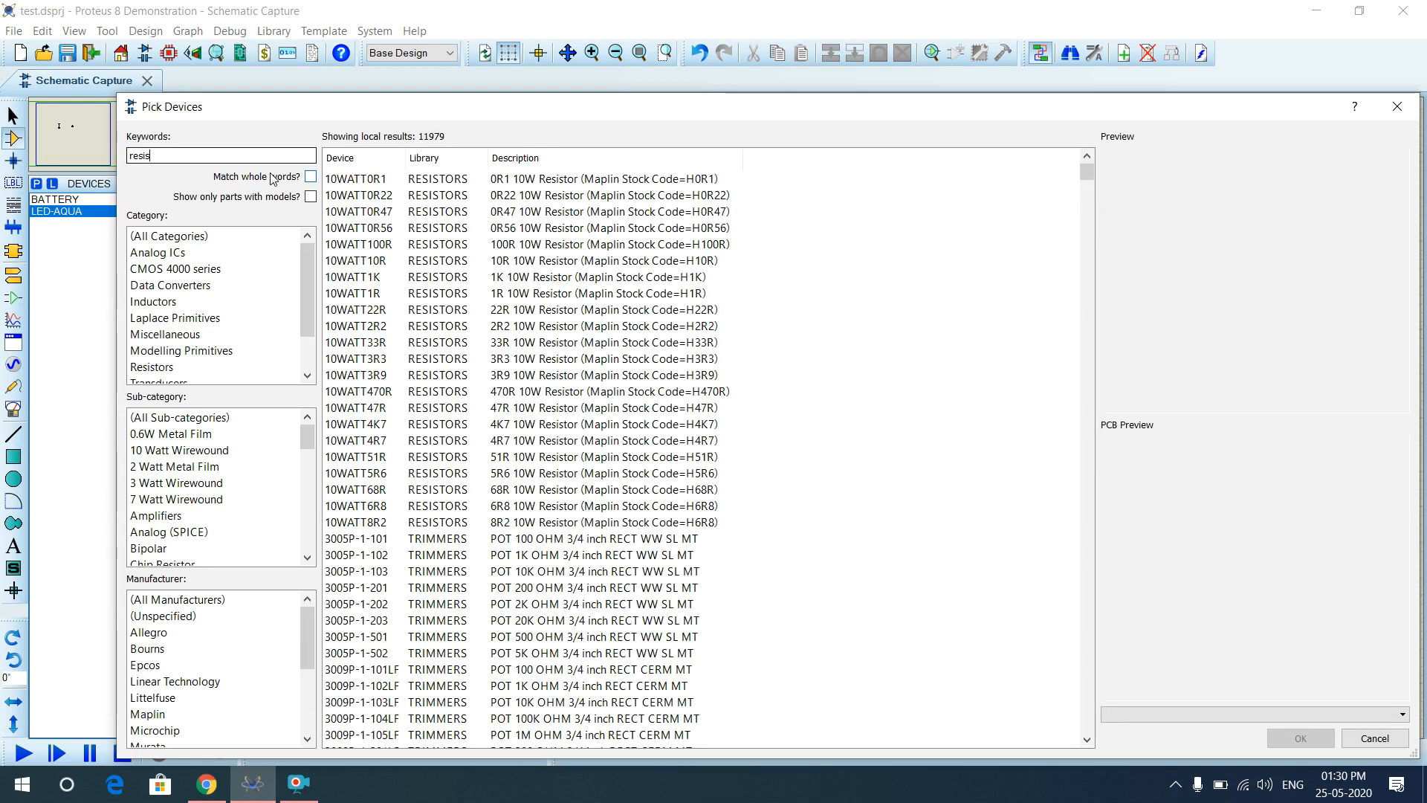
text(tor)
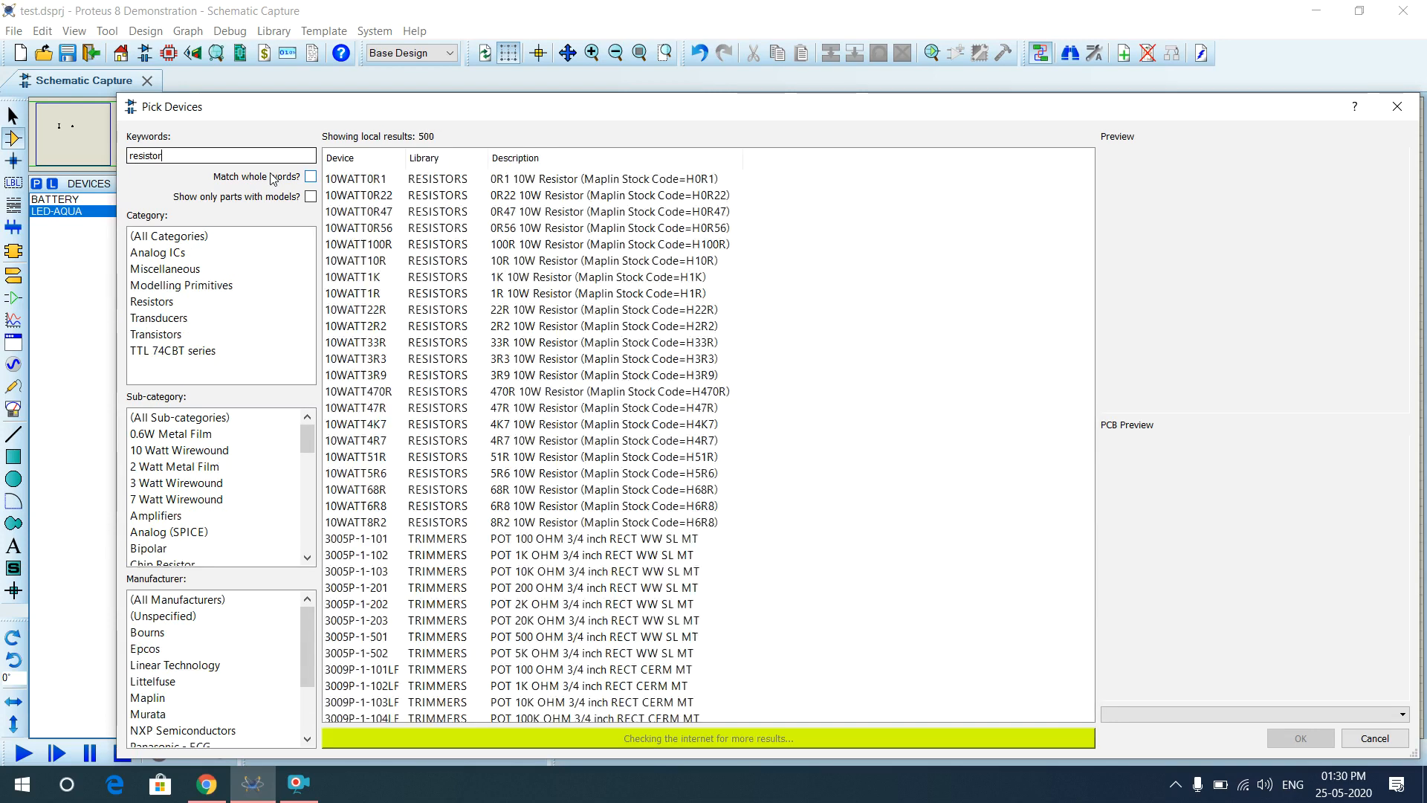
click(1301, 738)
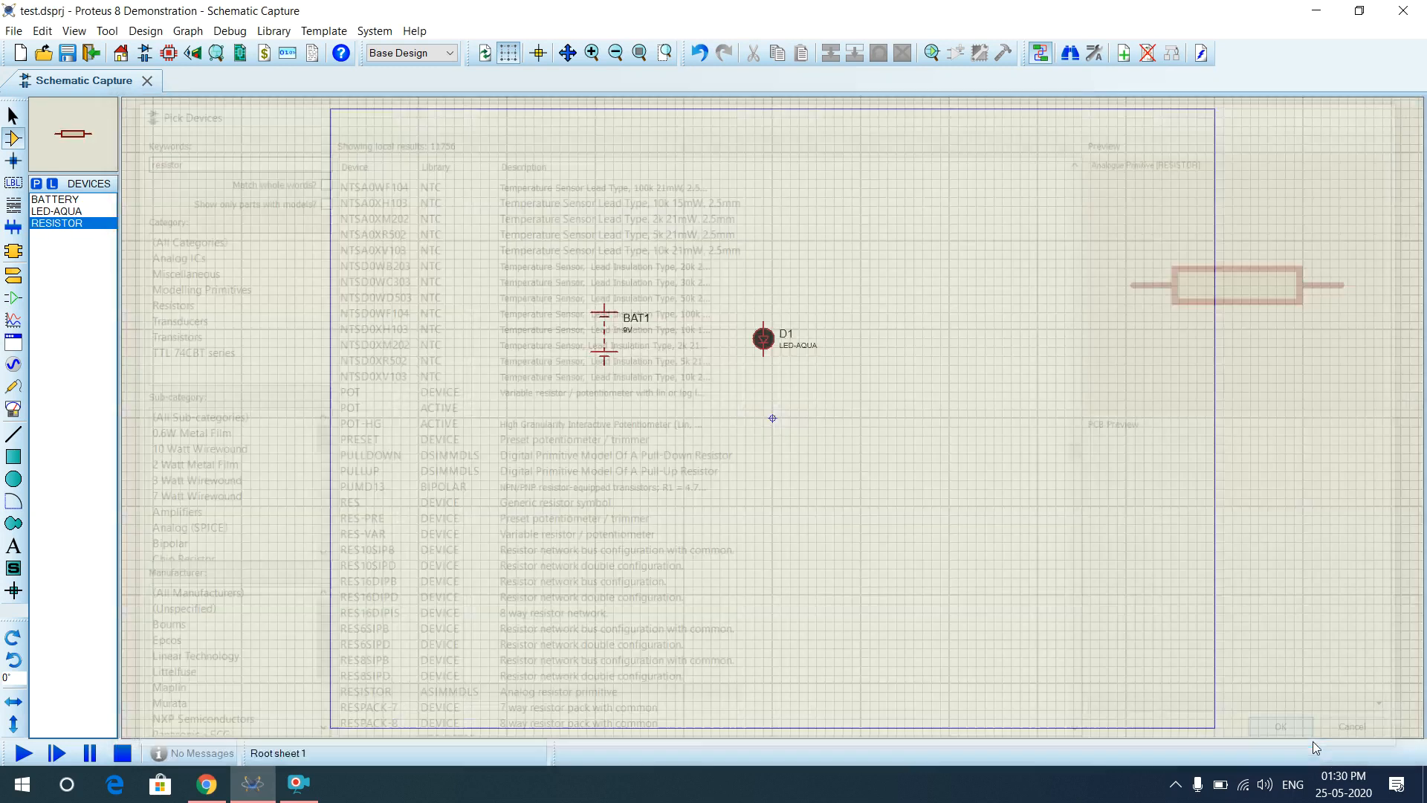
click(680, 257)
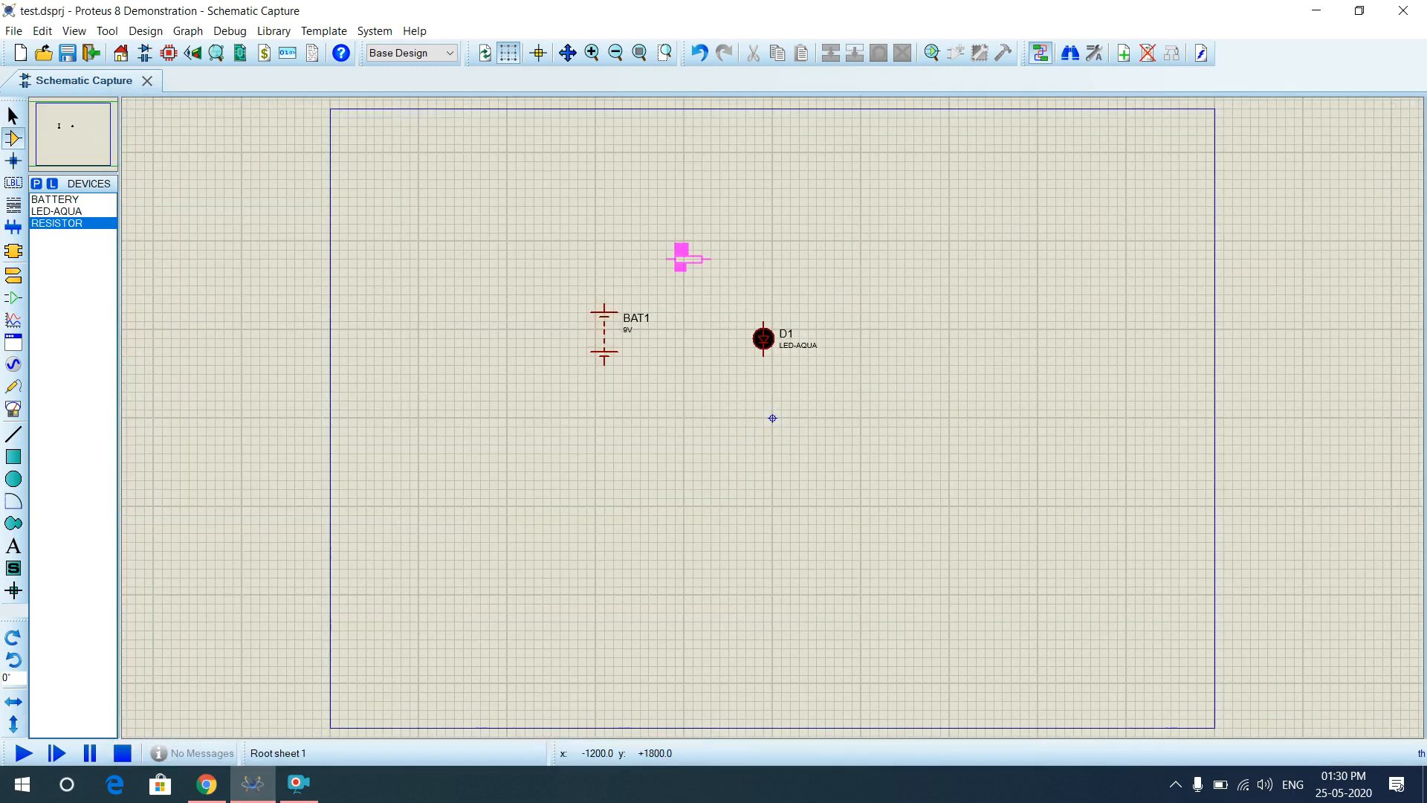
Place R1 above BAT1 and wire BAT1 to R1, R1 to D1, and BAT1 to D1.
click(669, 258)
click(668, 258)
click(603, 299)
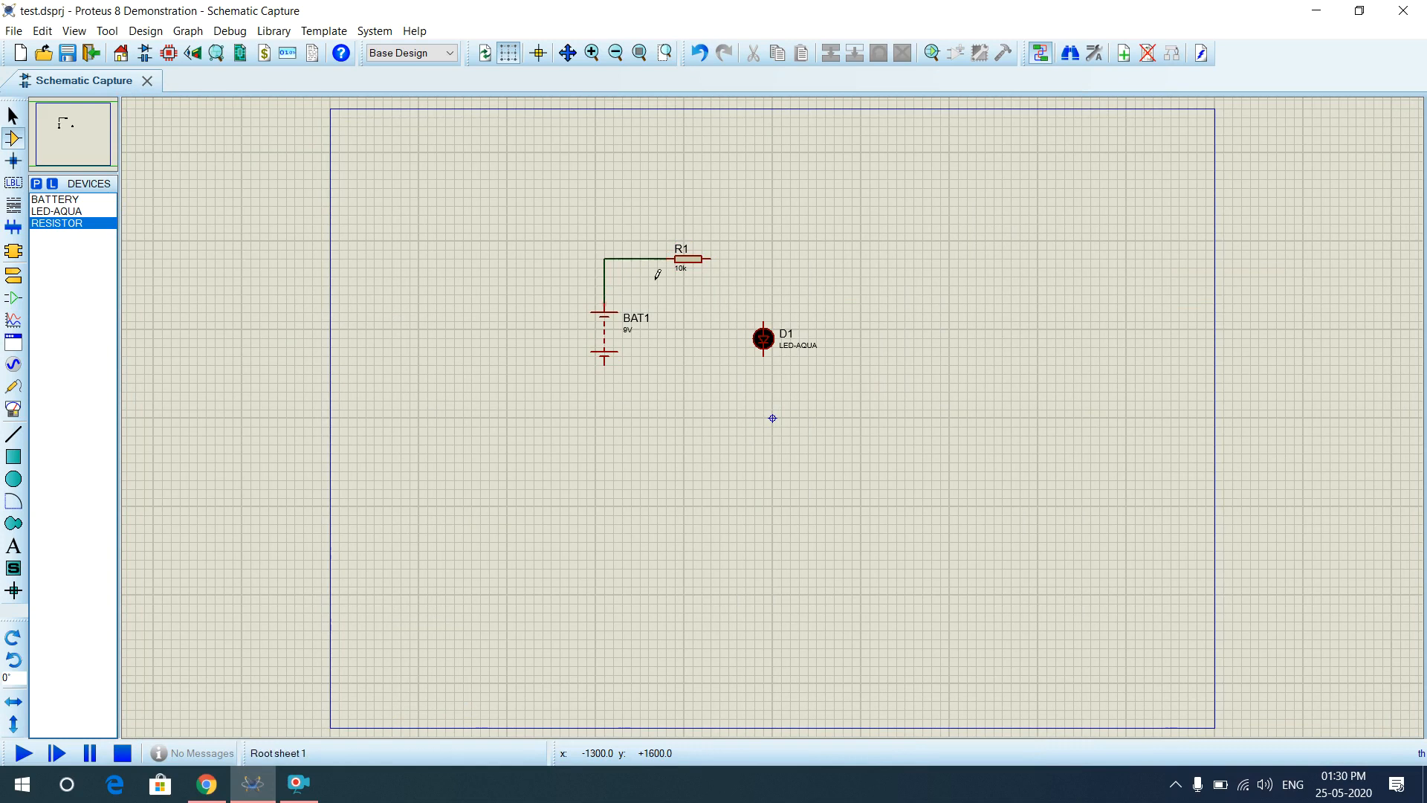
click(710, 259)
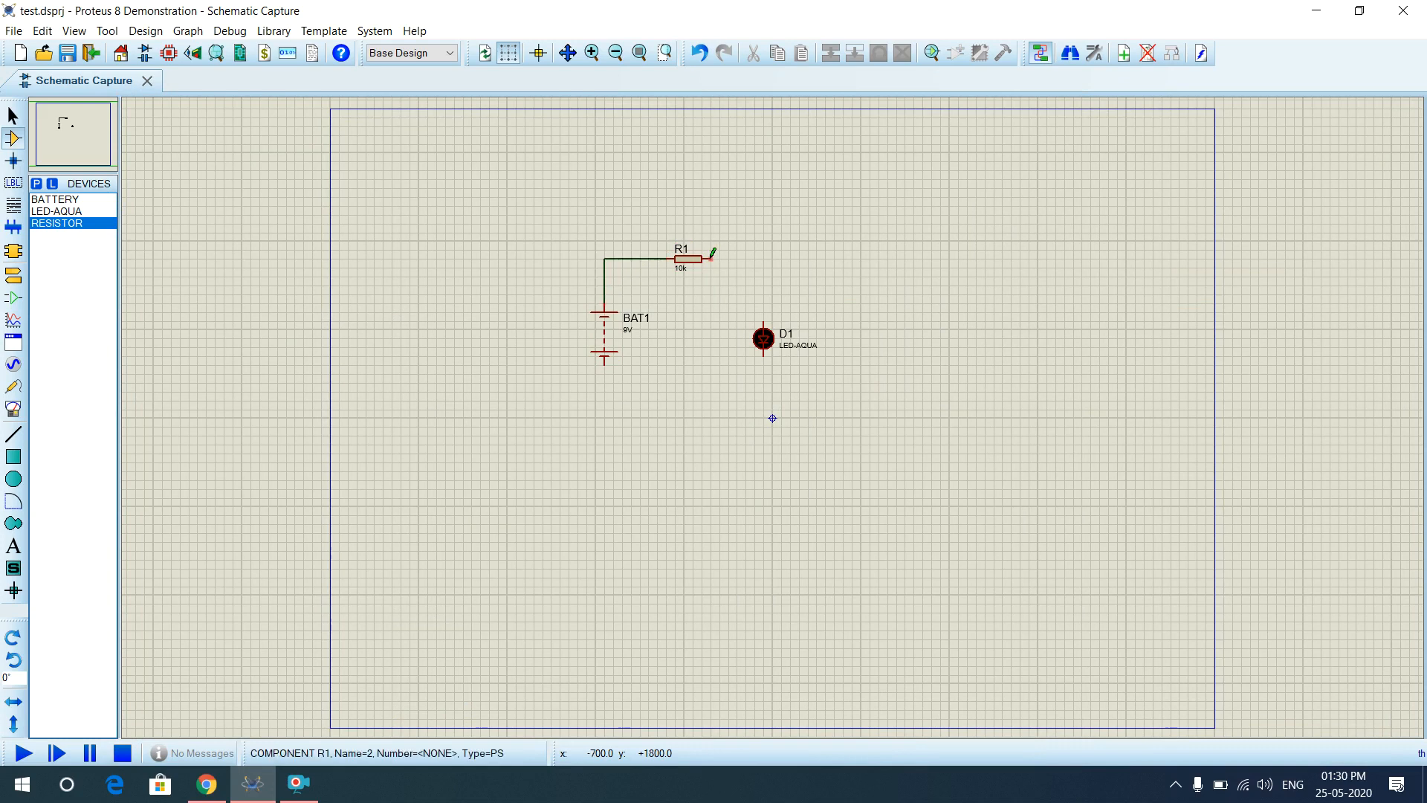
click(765, 319)
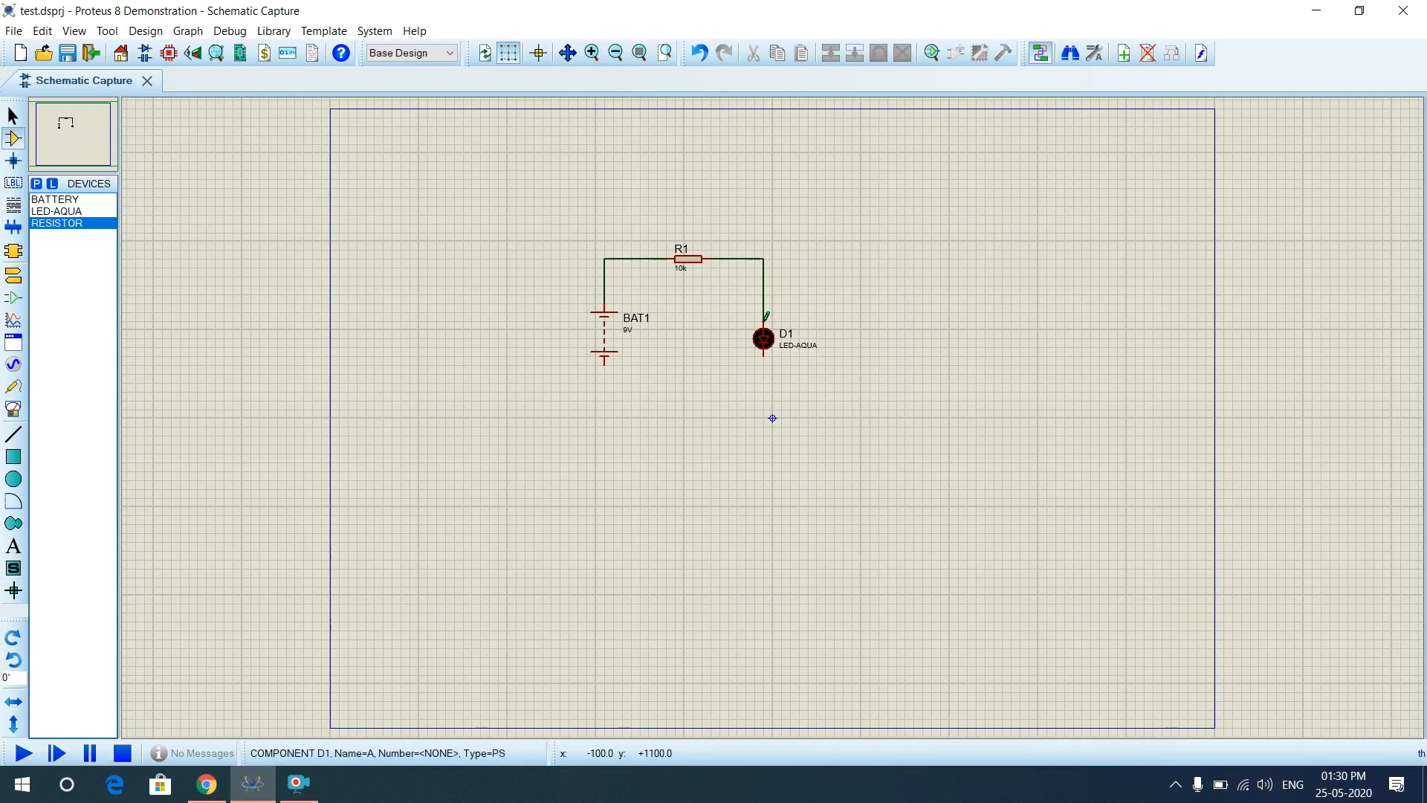
click(605, 362)
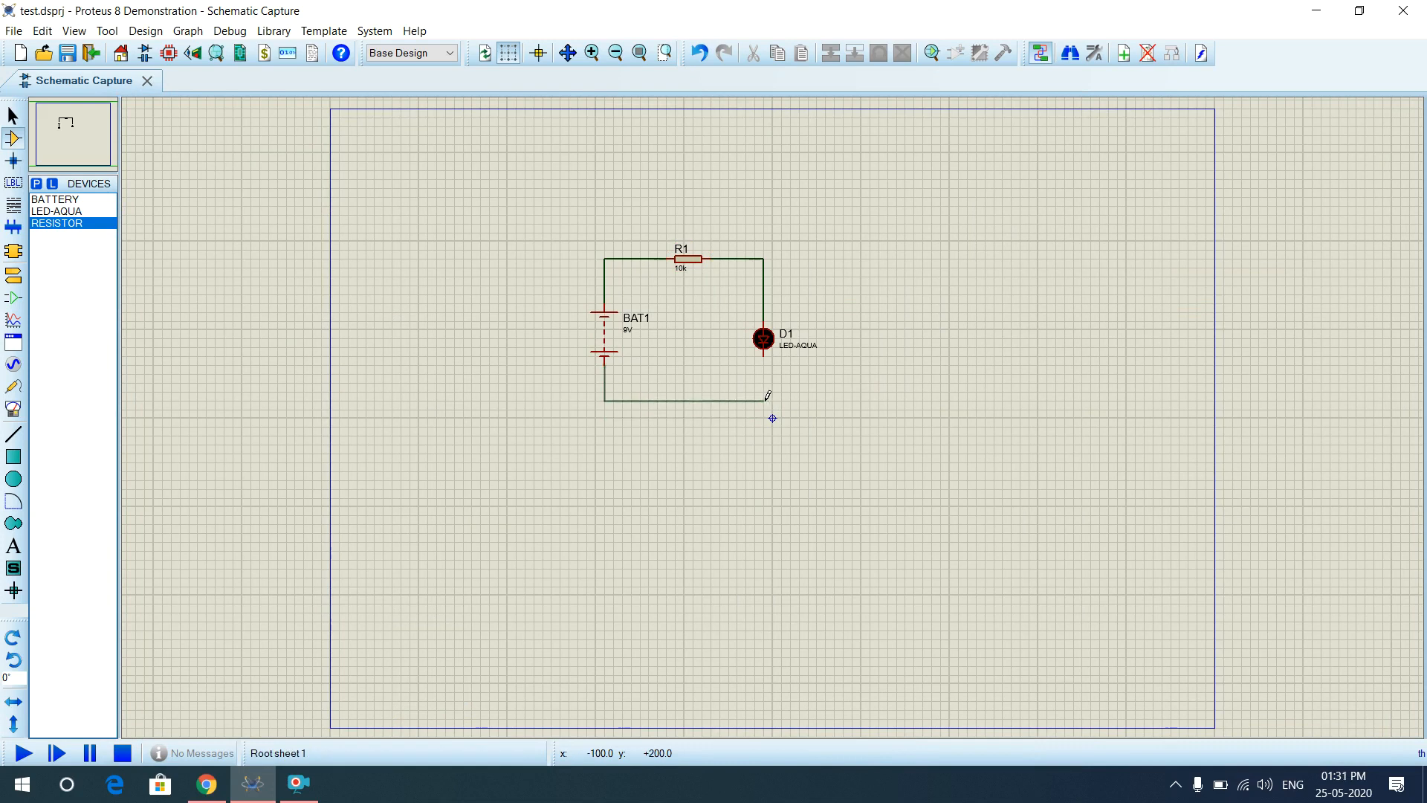
click(763, 355)
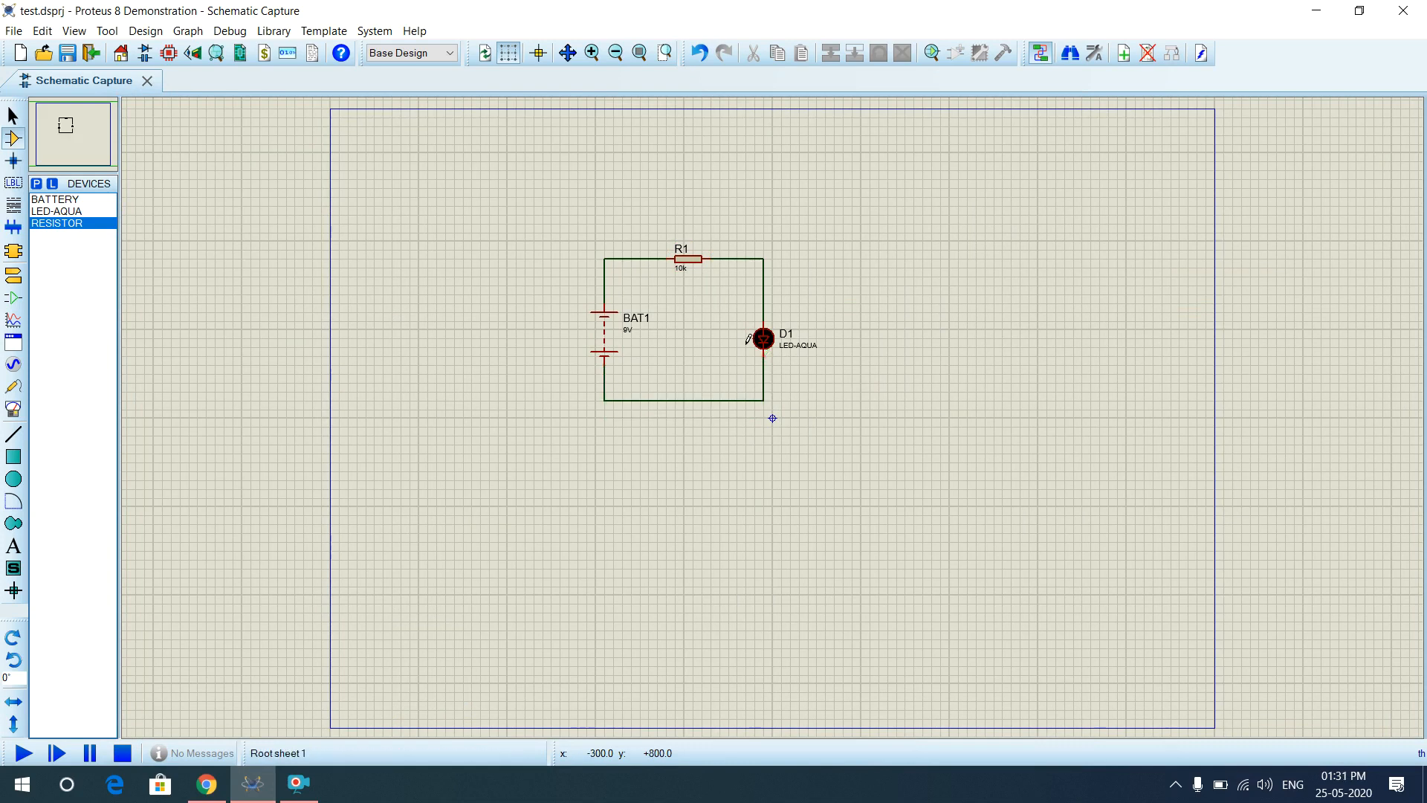
Edit R1's value string from 10k to 100.
double_click(680, 272)
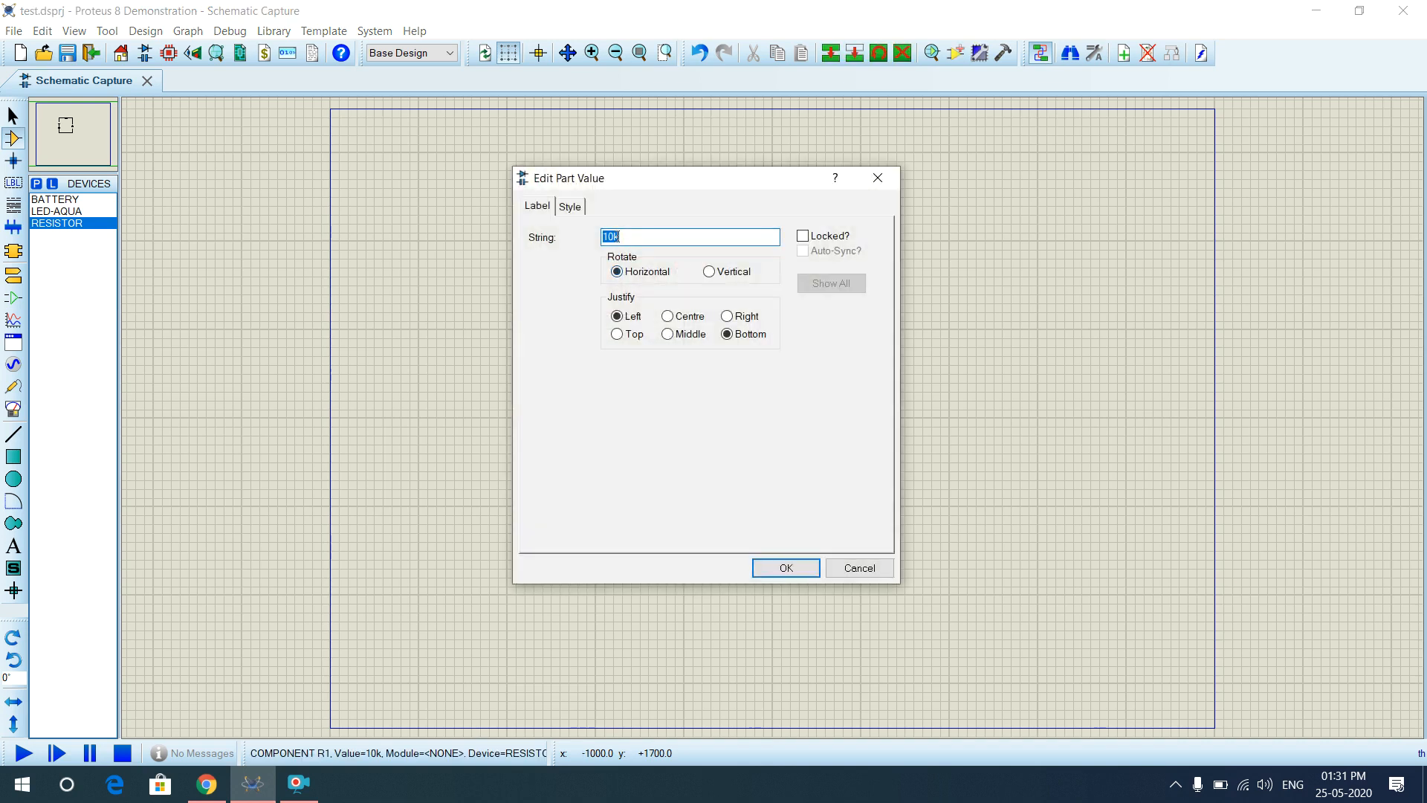
click(620, 236)
key(BackSpace)
text(0)
click(784, 571)
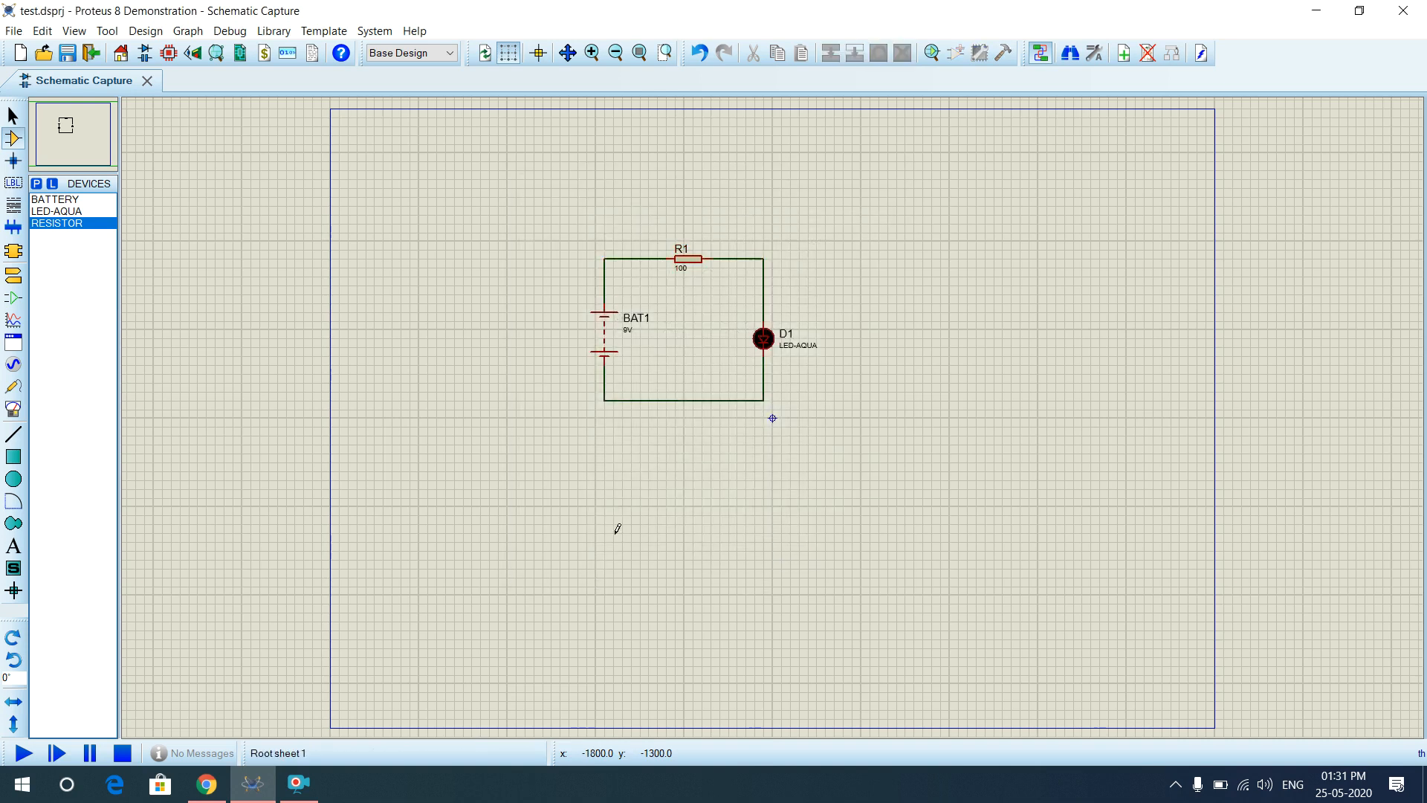
Run the simulation to watch D1 glow aqua with R1 at 100, then stop it.
click(24, 754)
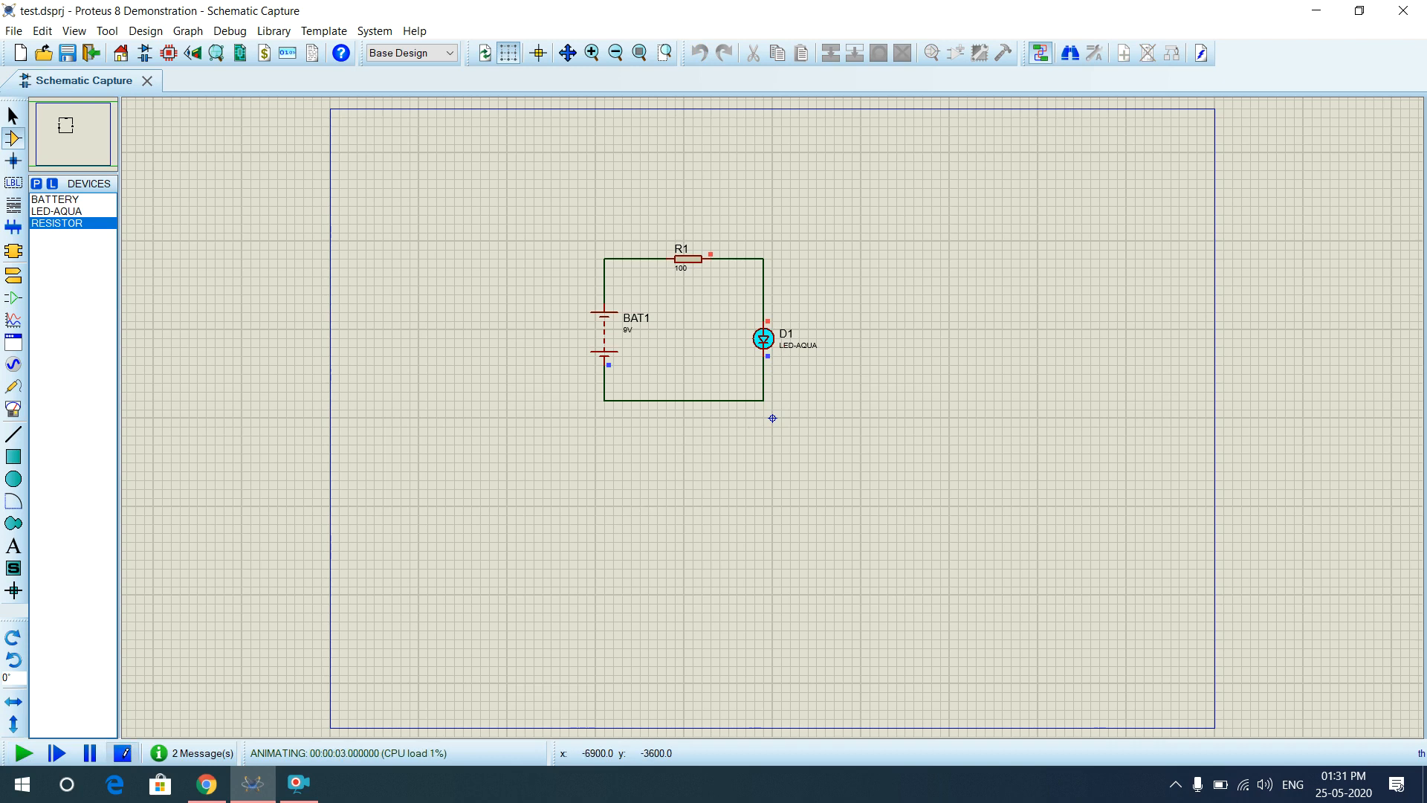
click(124, 753)
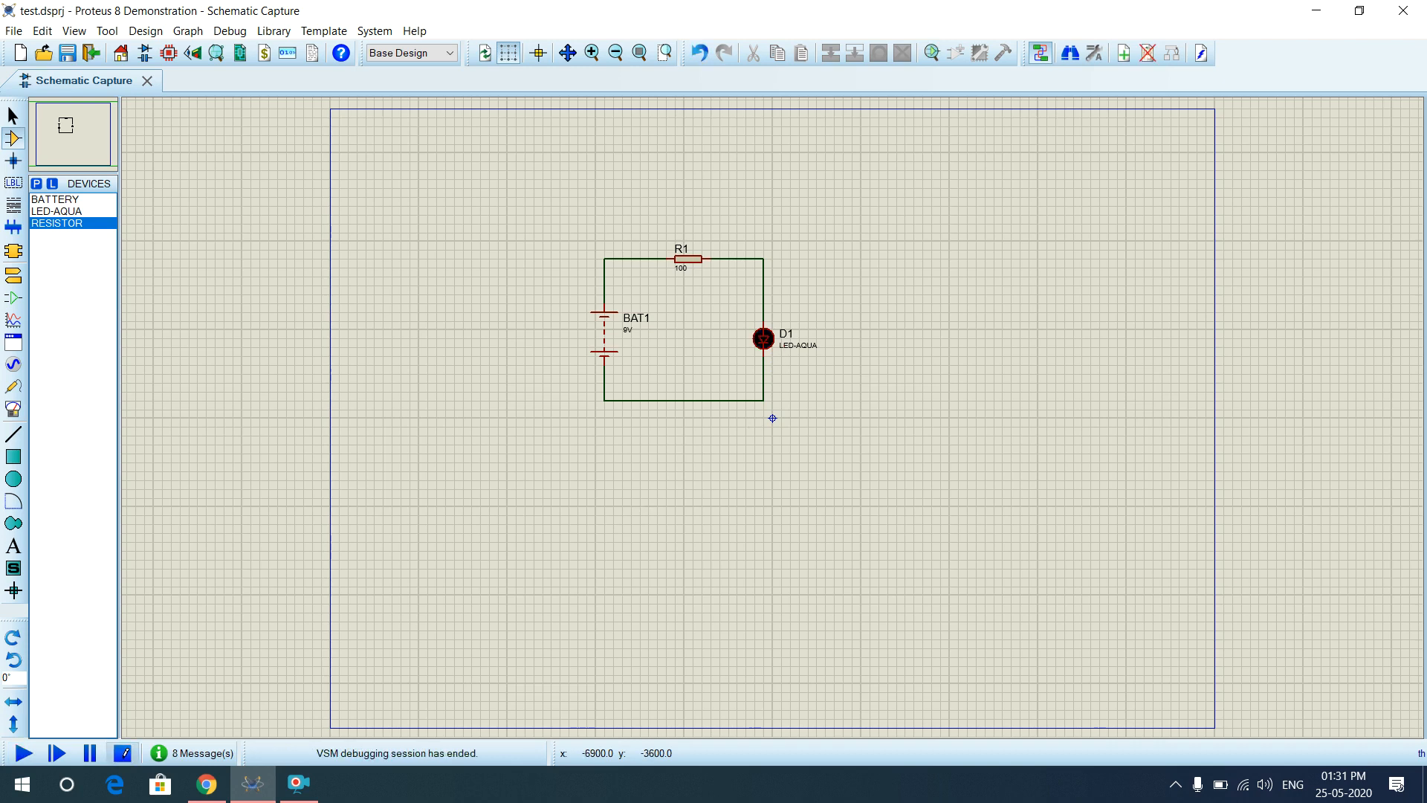
Change R1's value from 100 to 10k, then run the simulation and stop it.
double_click(681, 270)
click(621, 237)
text(k)
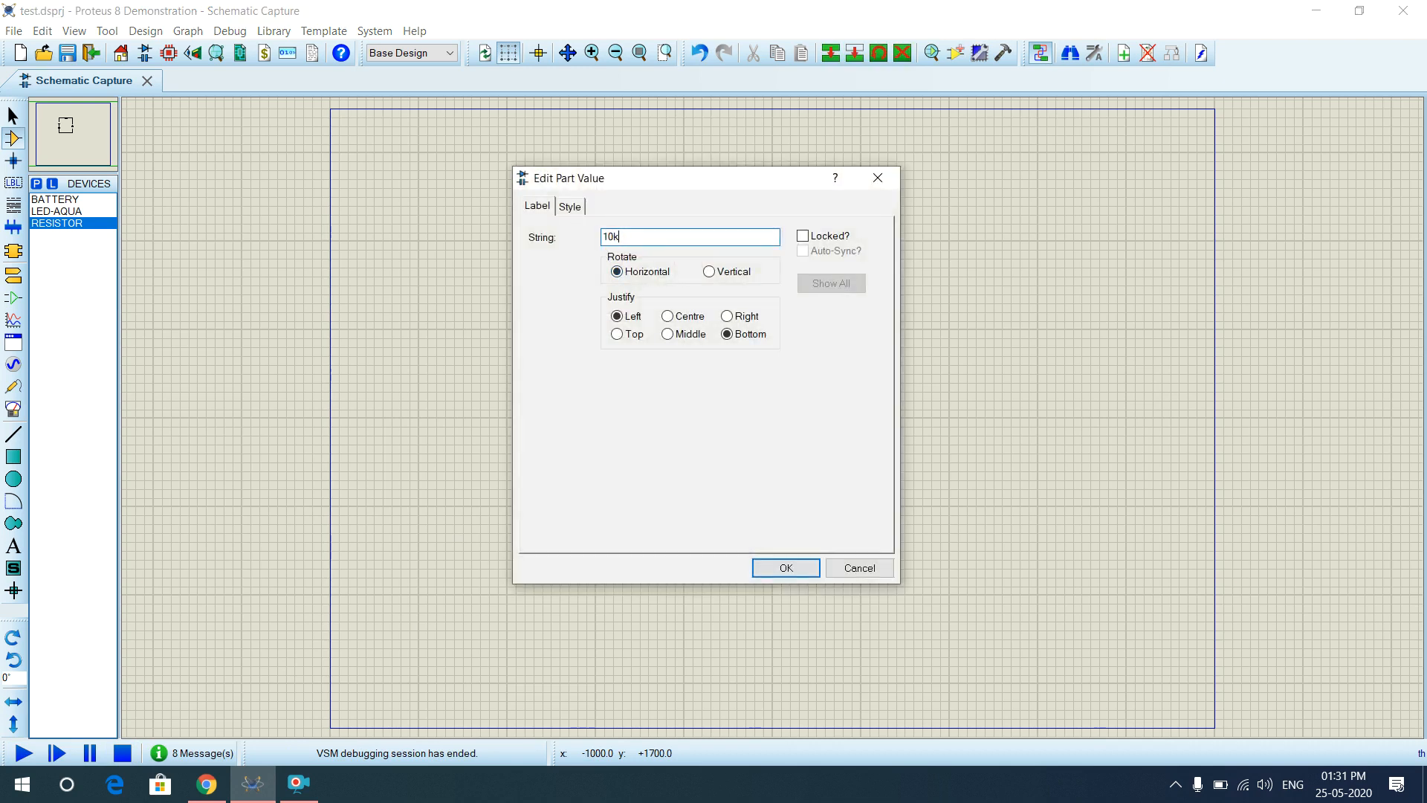
key(Return)
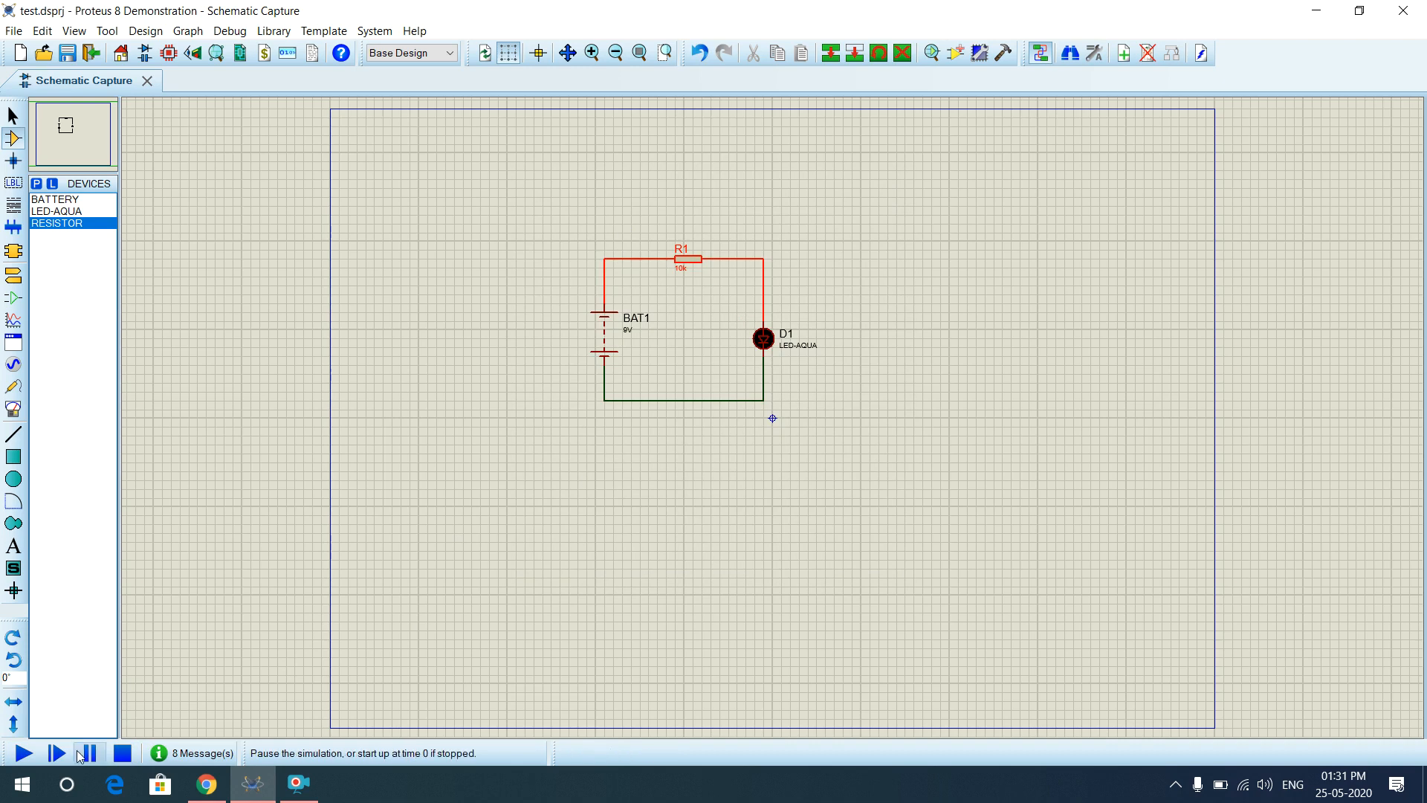
click(24, 753)
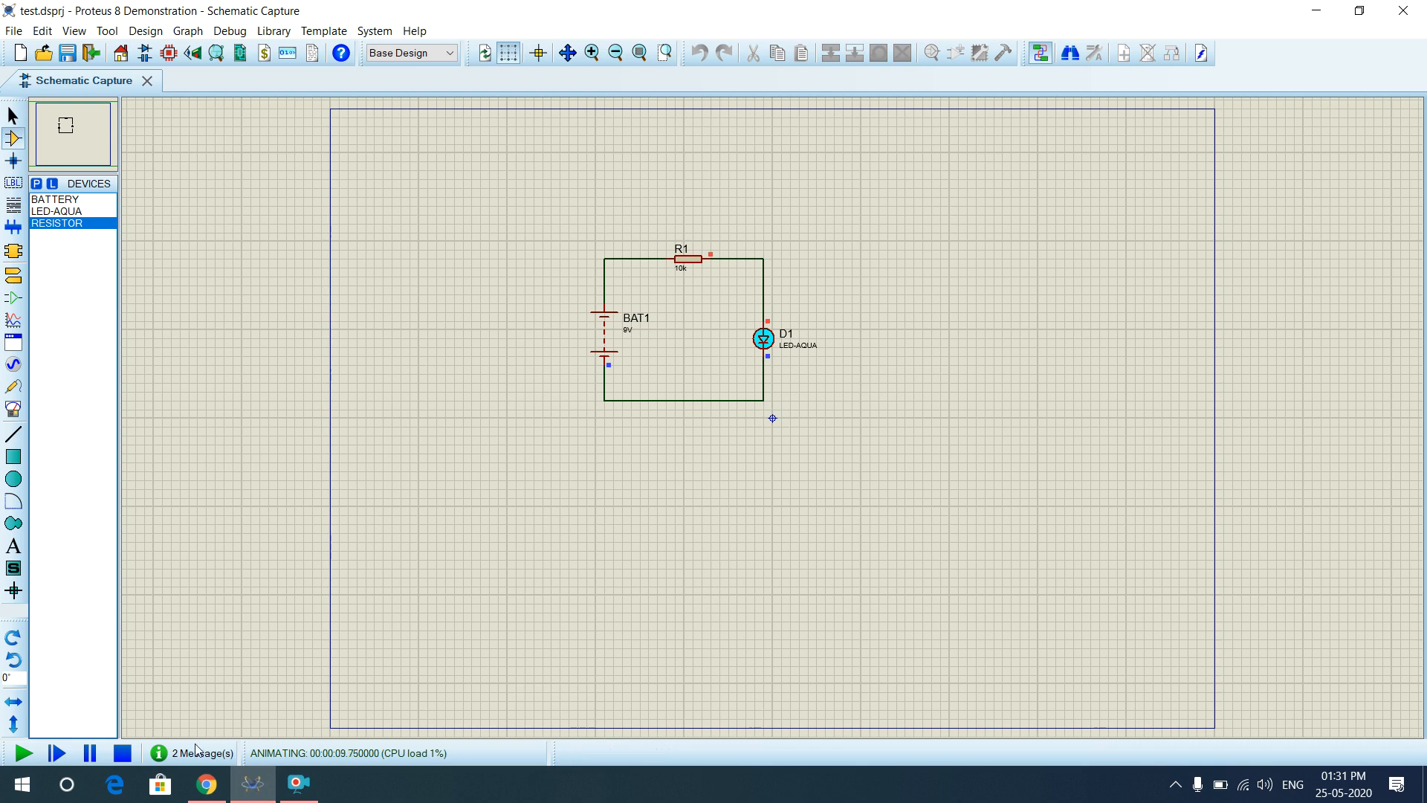
click(122, 752)
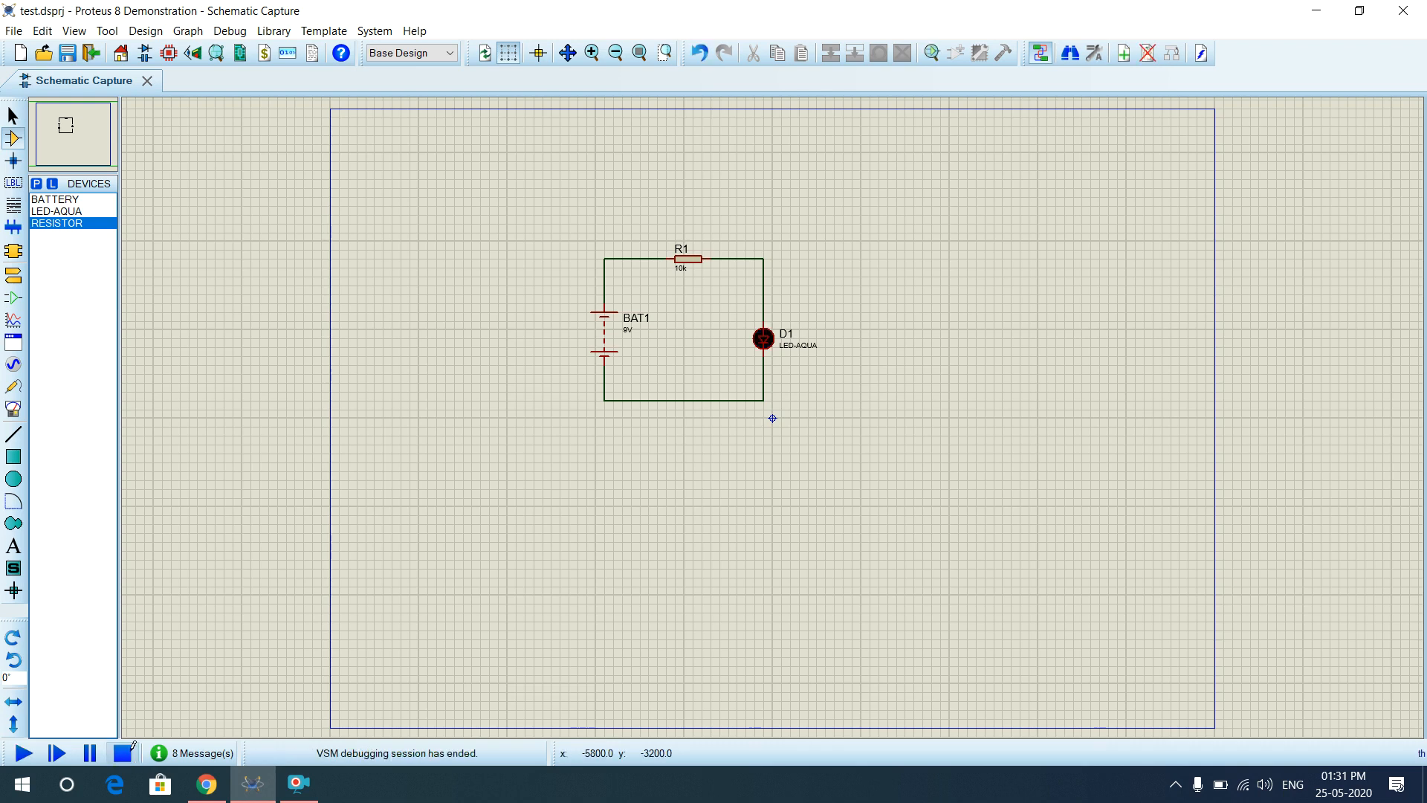
Edit R1's value from 10k to 100k, then run the simulation and stop it.
click(682, 269)
click(684, 266)
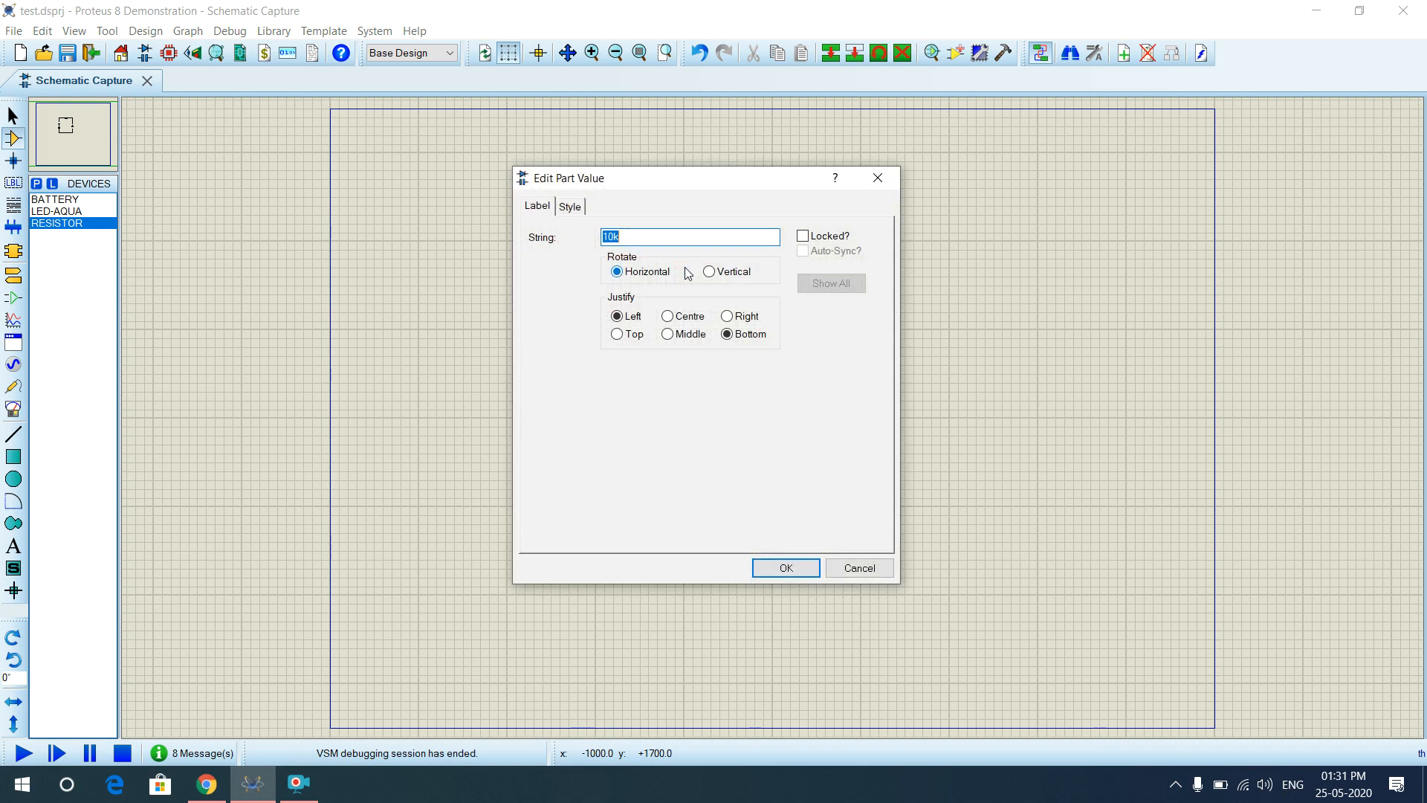
click(614, 237)
text(0)
click(782, 567)
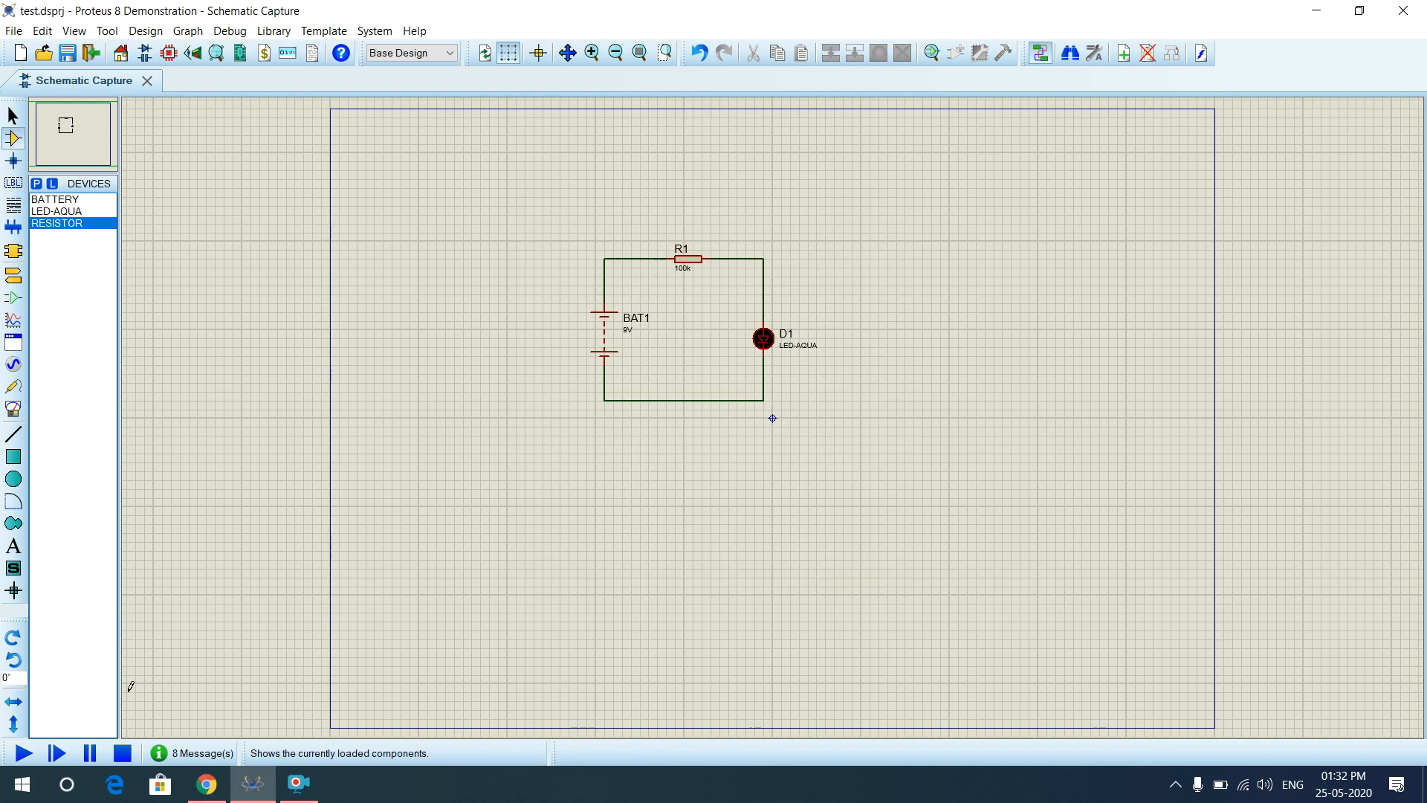
click(20, 754)
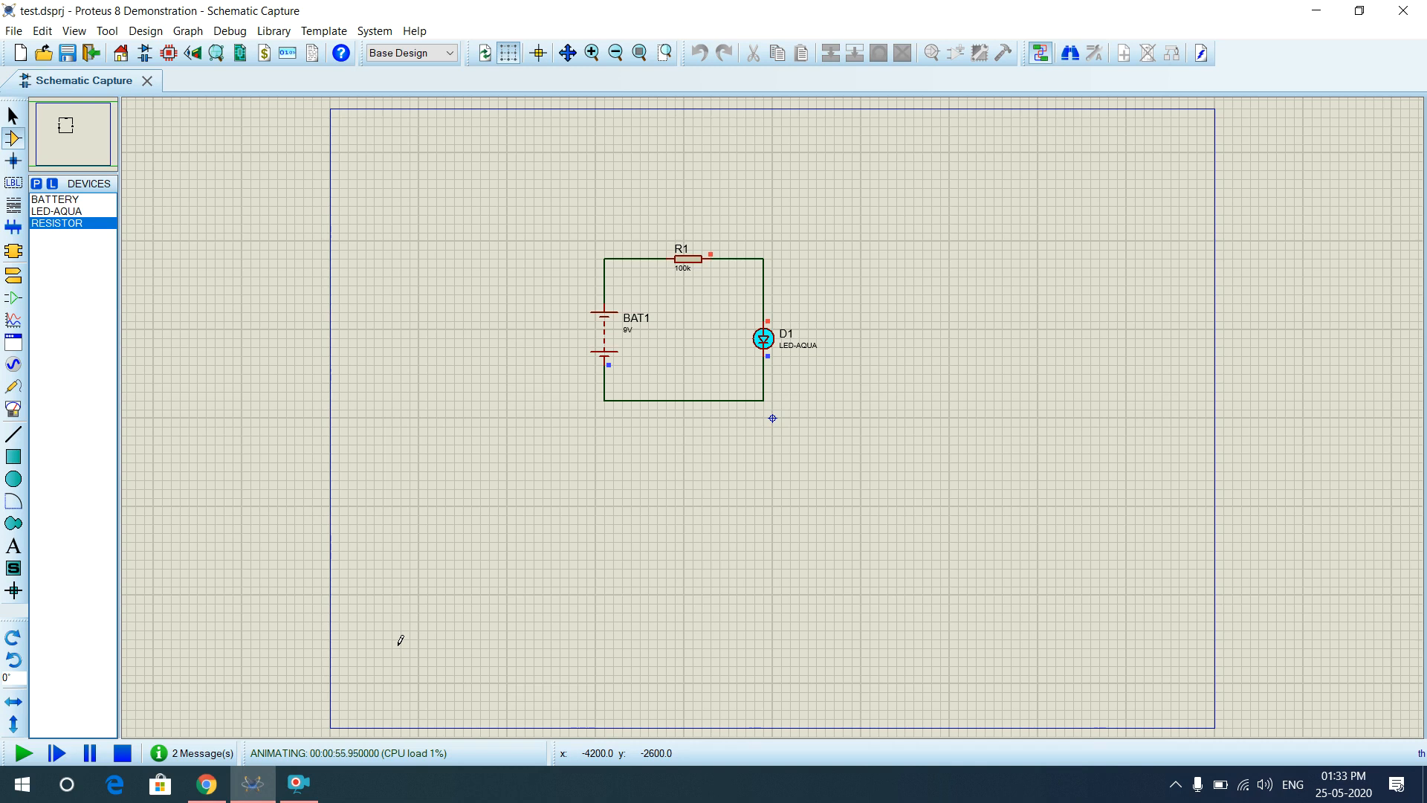
click(122, 752)
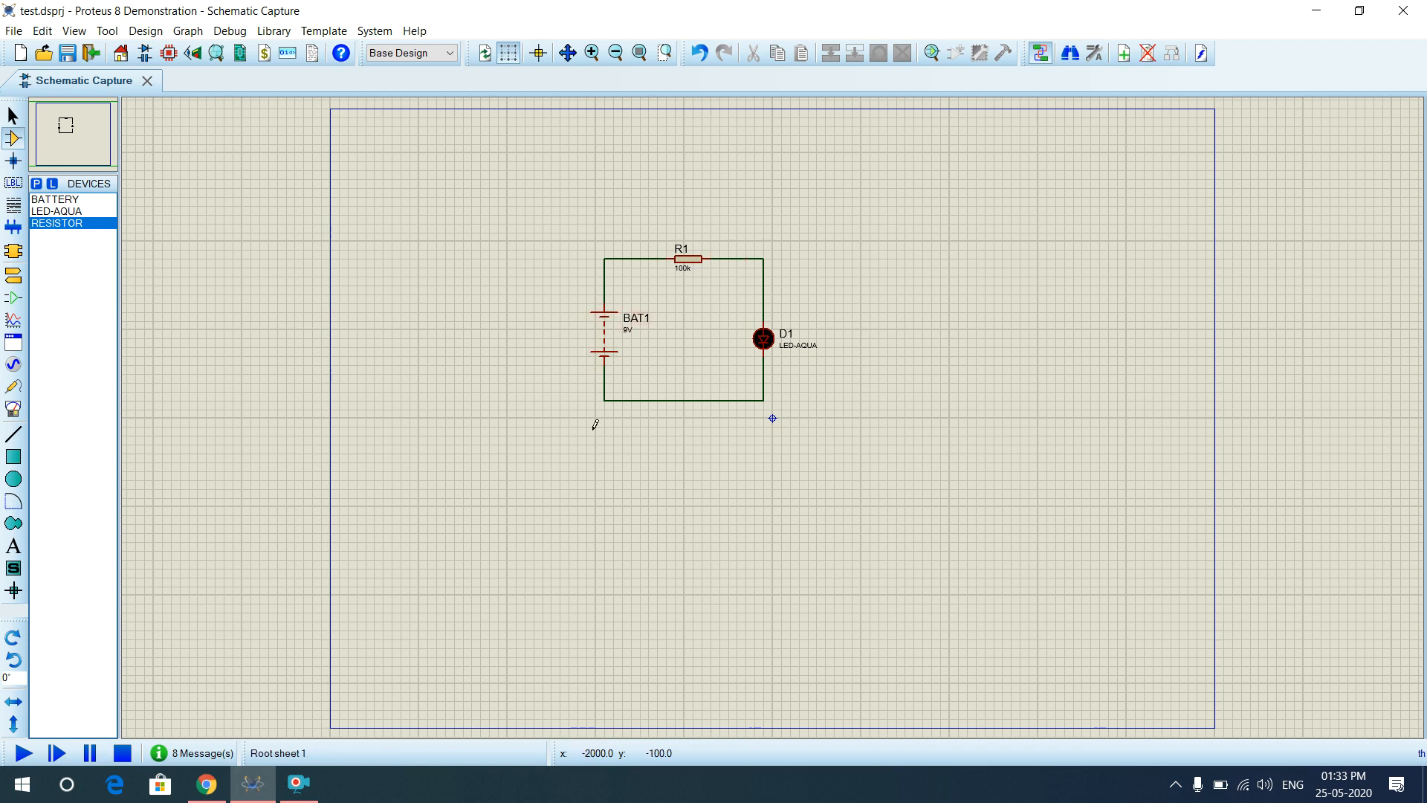
Delete the existing wires from BAT1's bottom and top pins.
right_click(611, 398)
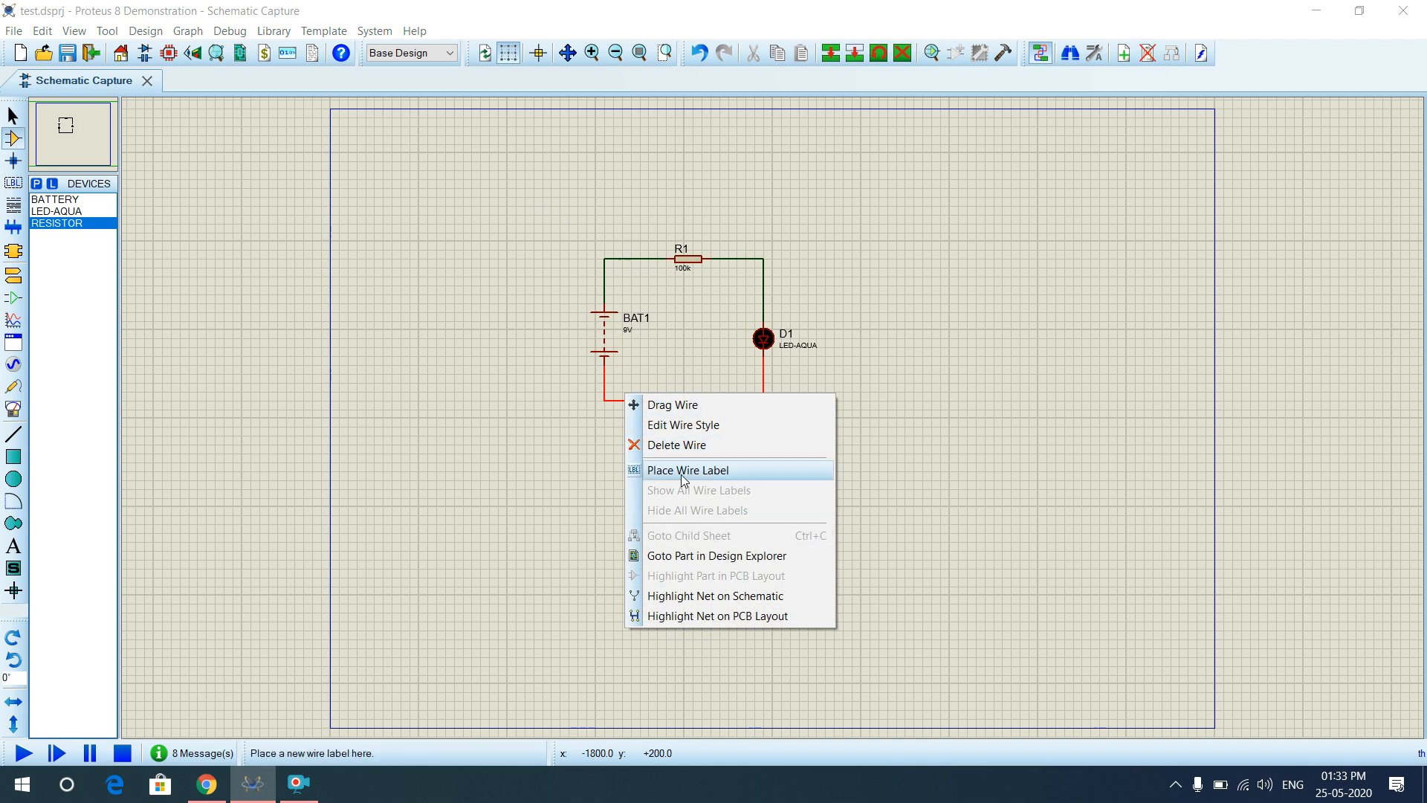
click(681, 444)
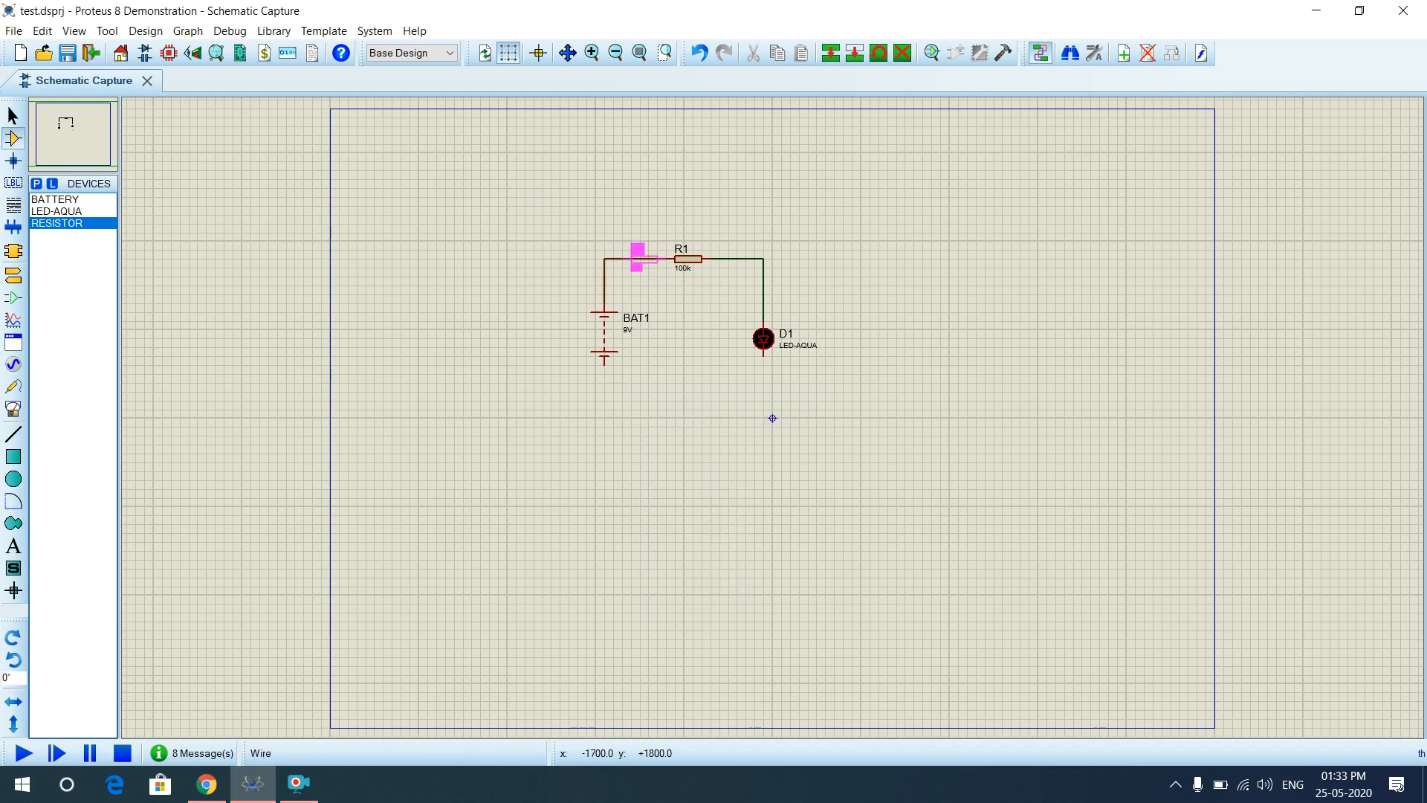
right_click(632, 257)
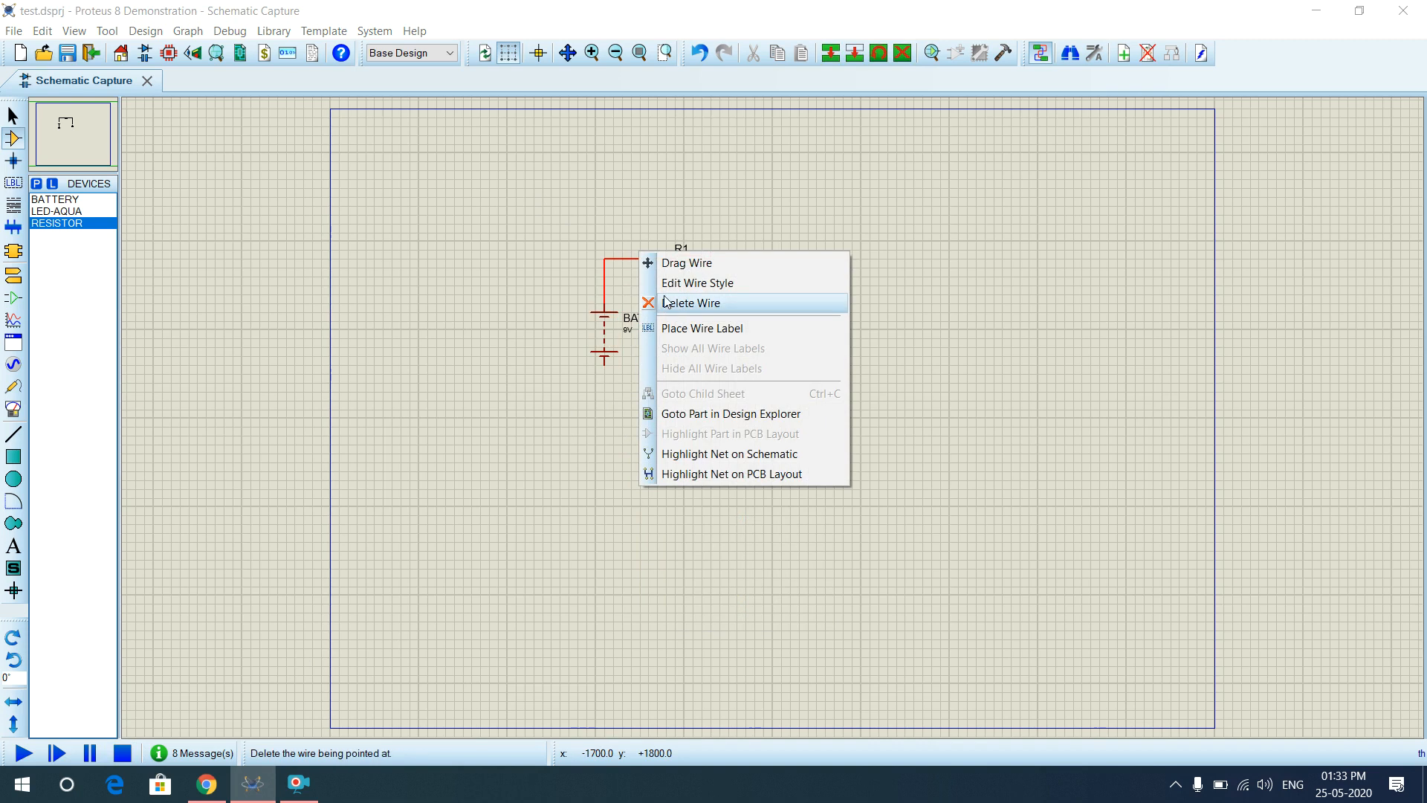
click(647, 302)
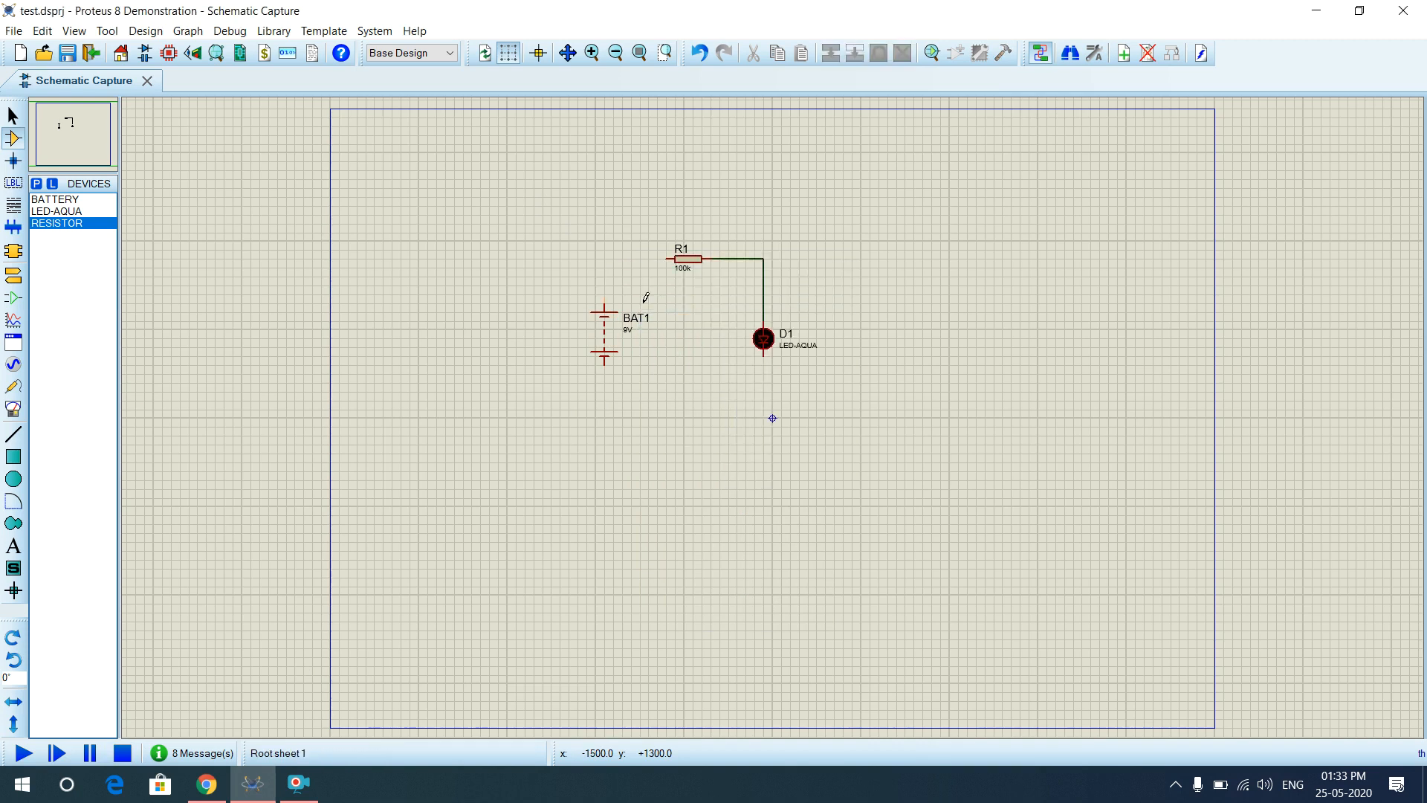
Wire BAT1's bottom pin to R1's left end and its top pin to D1's lower pin, then simulate.
click(605, 364)
click(671, 259)
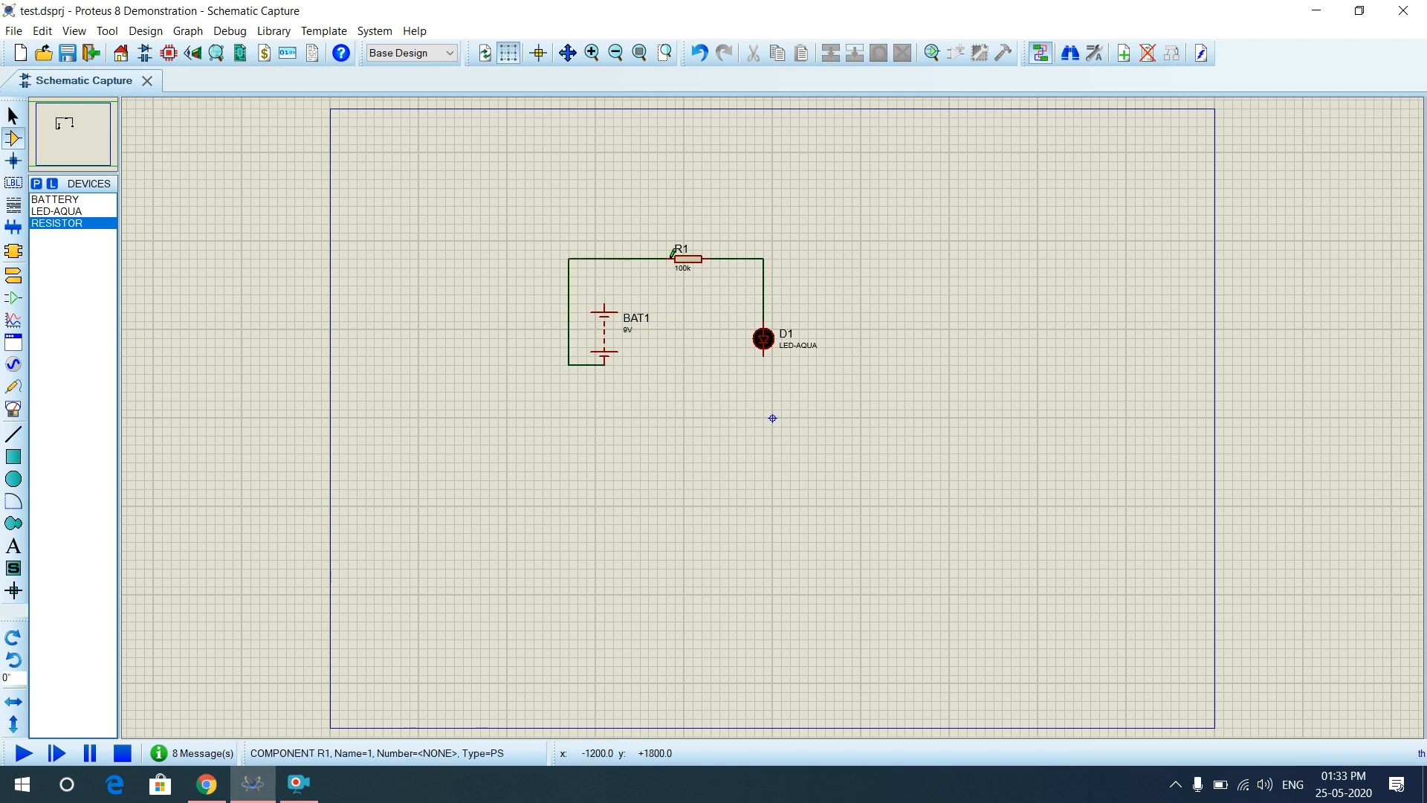
click(605, 304)
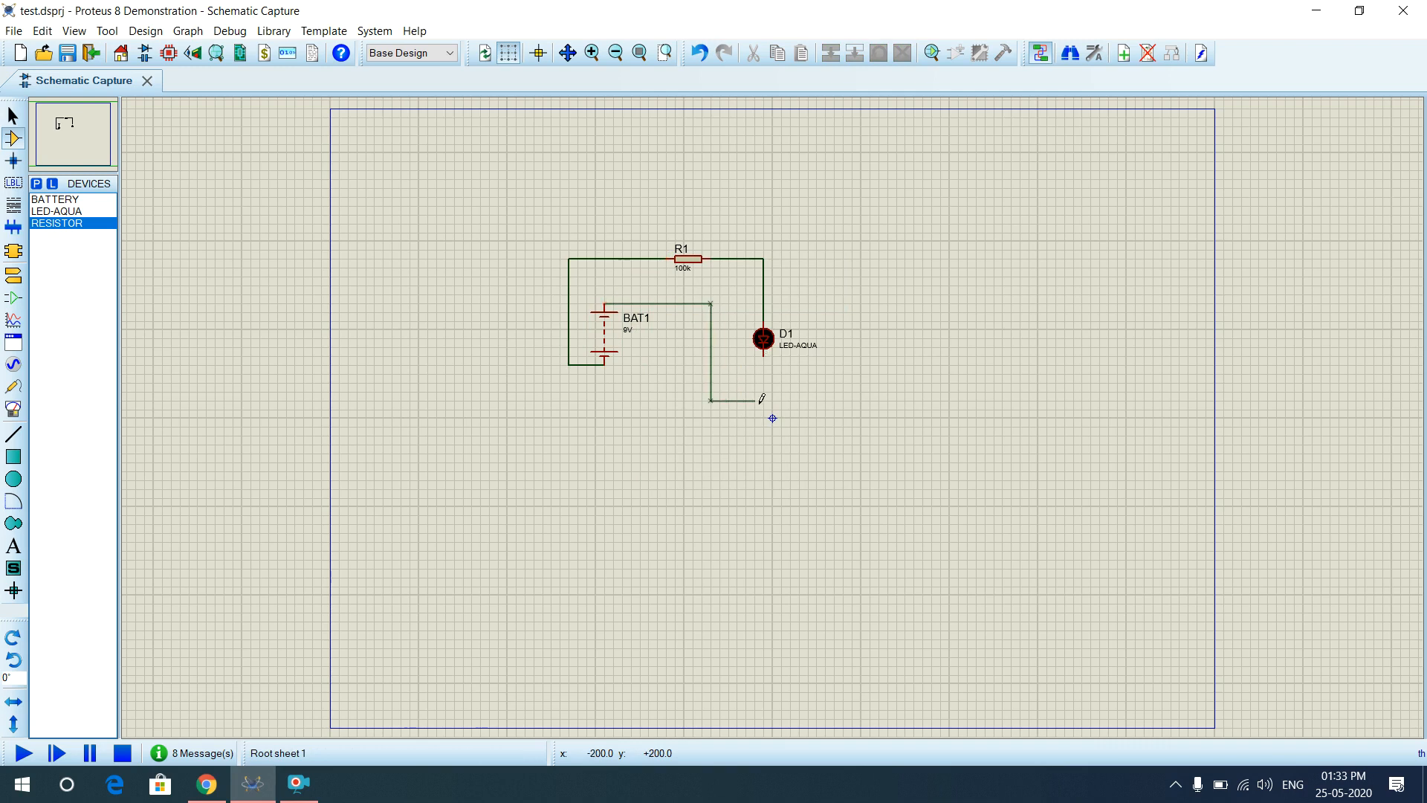
click(764, 355)
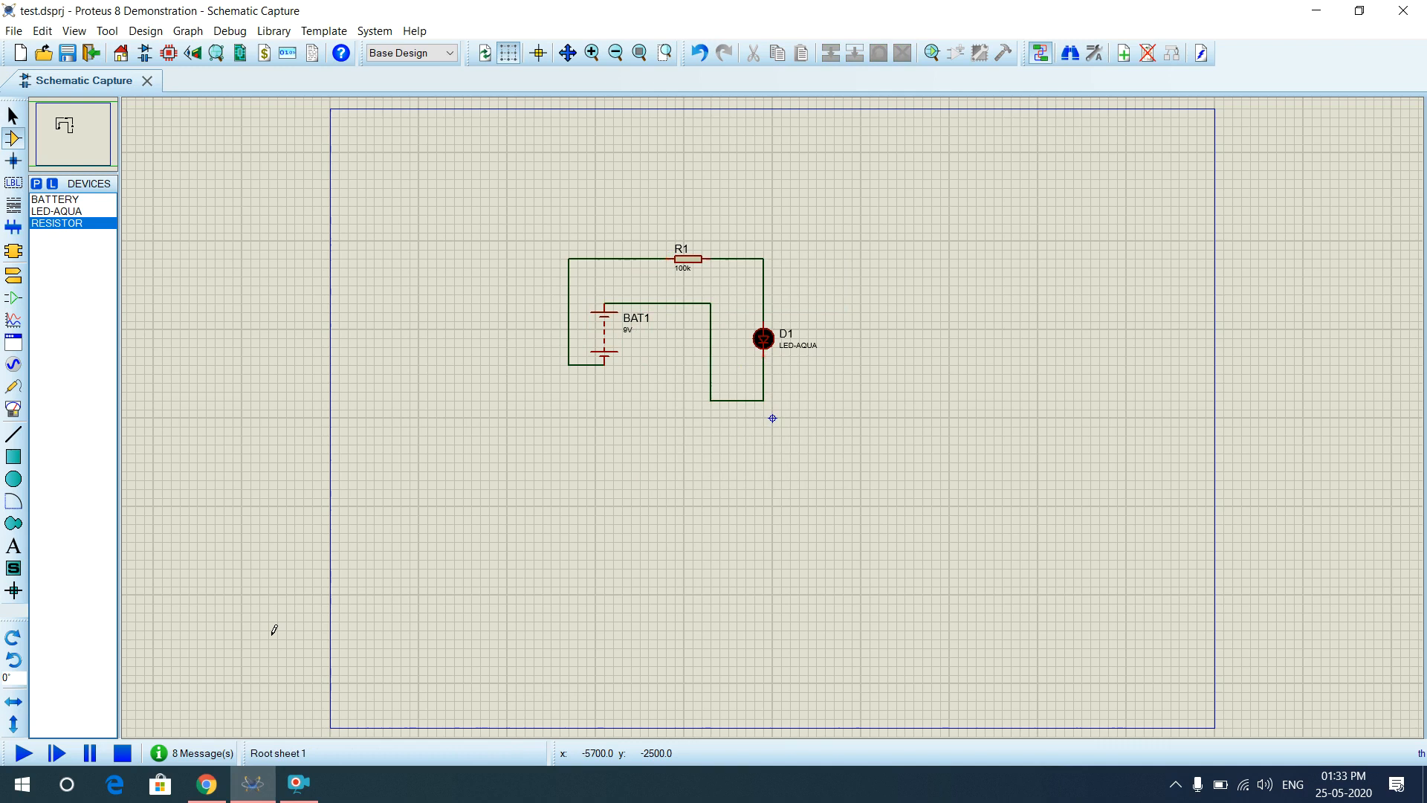
click(27, 747)
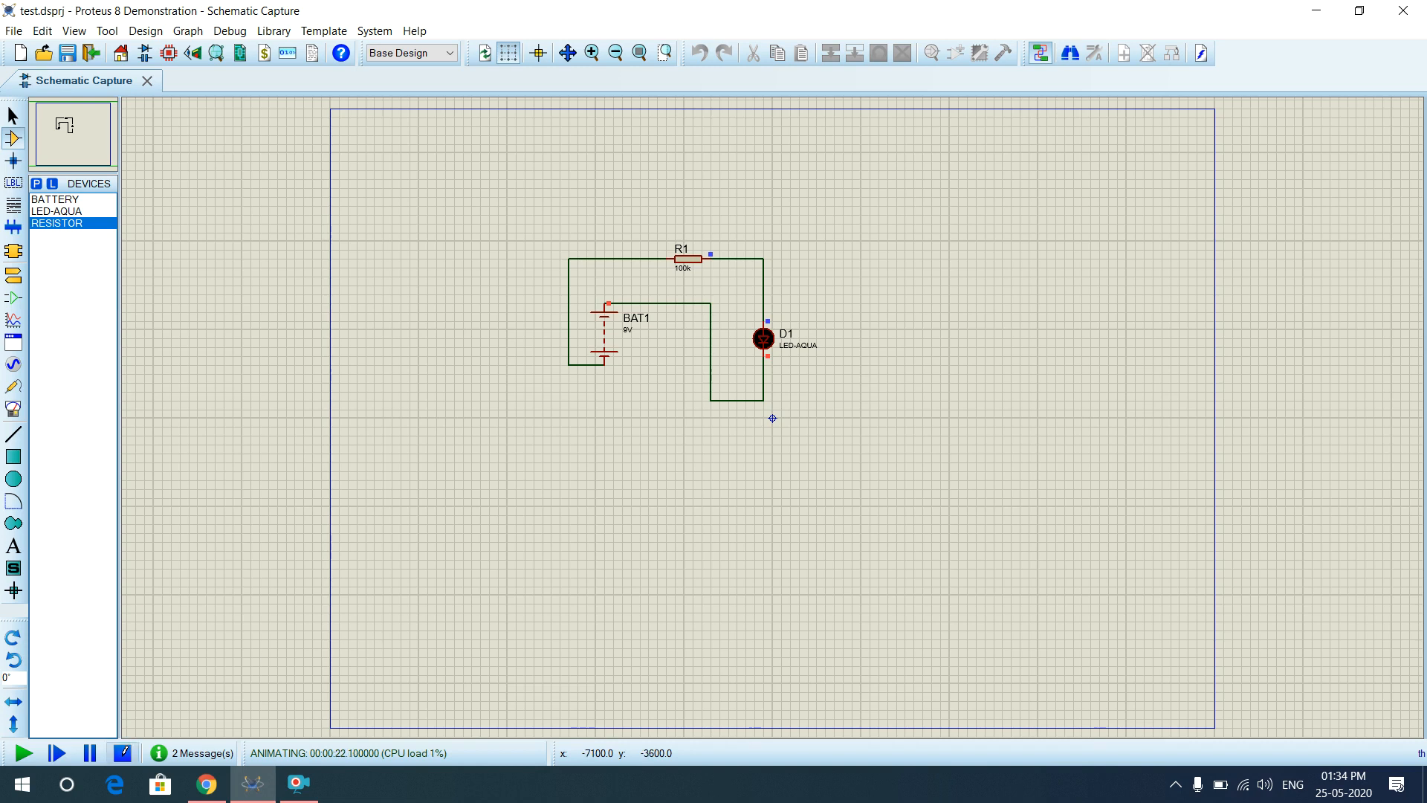
Stop the simulation and switch to Terminals Mode to list the terminal types.
click(122, 753)
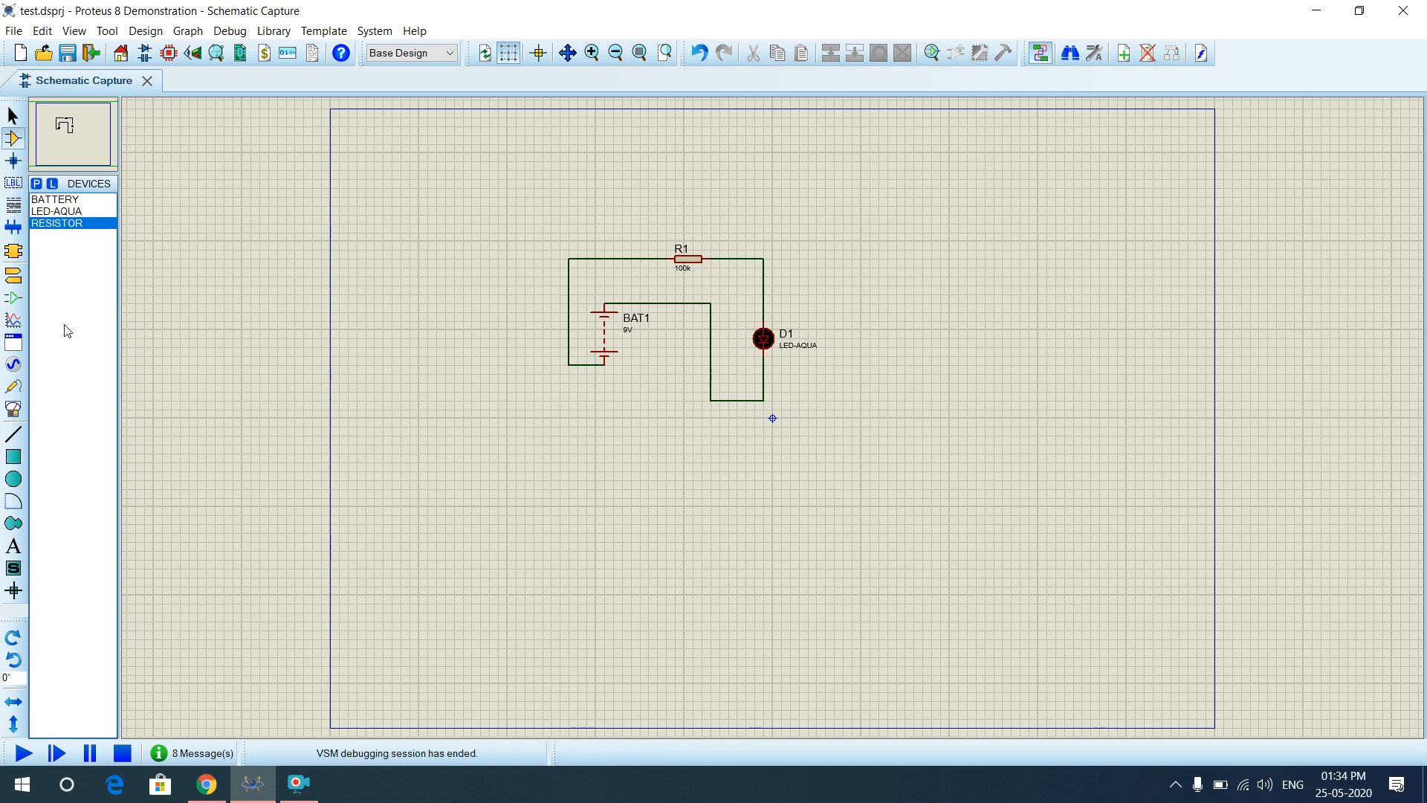
click(17, 278)
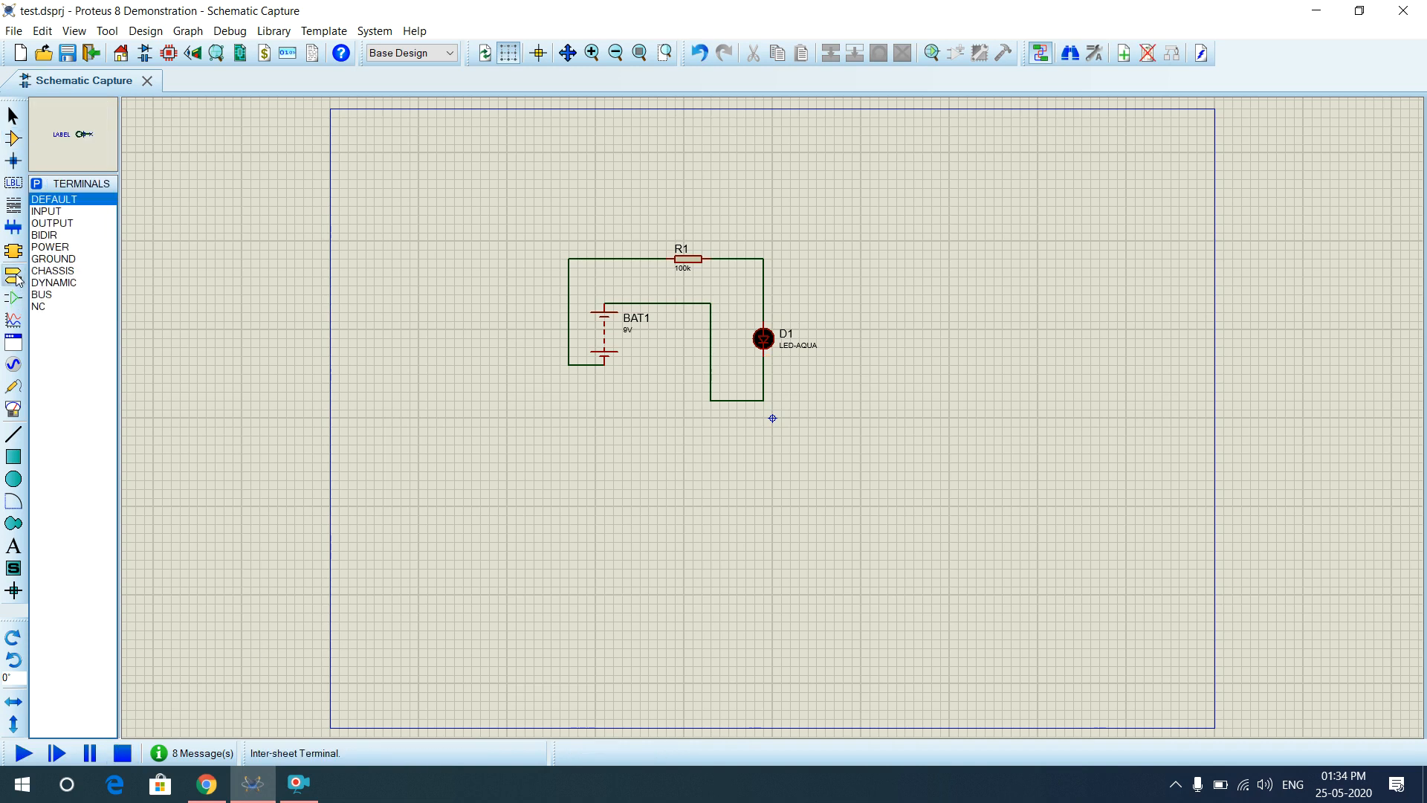
Place a POWER terminal above the circuit and a GROUND terminal to its left.
click(63, 248)
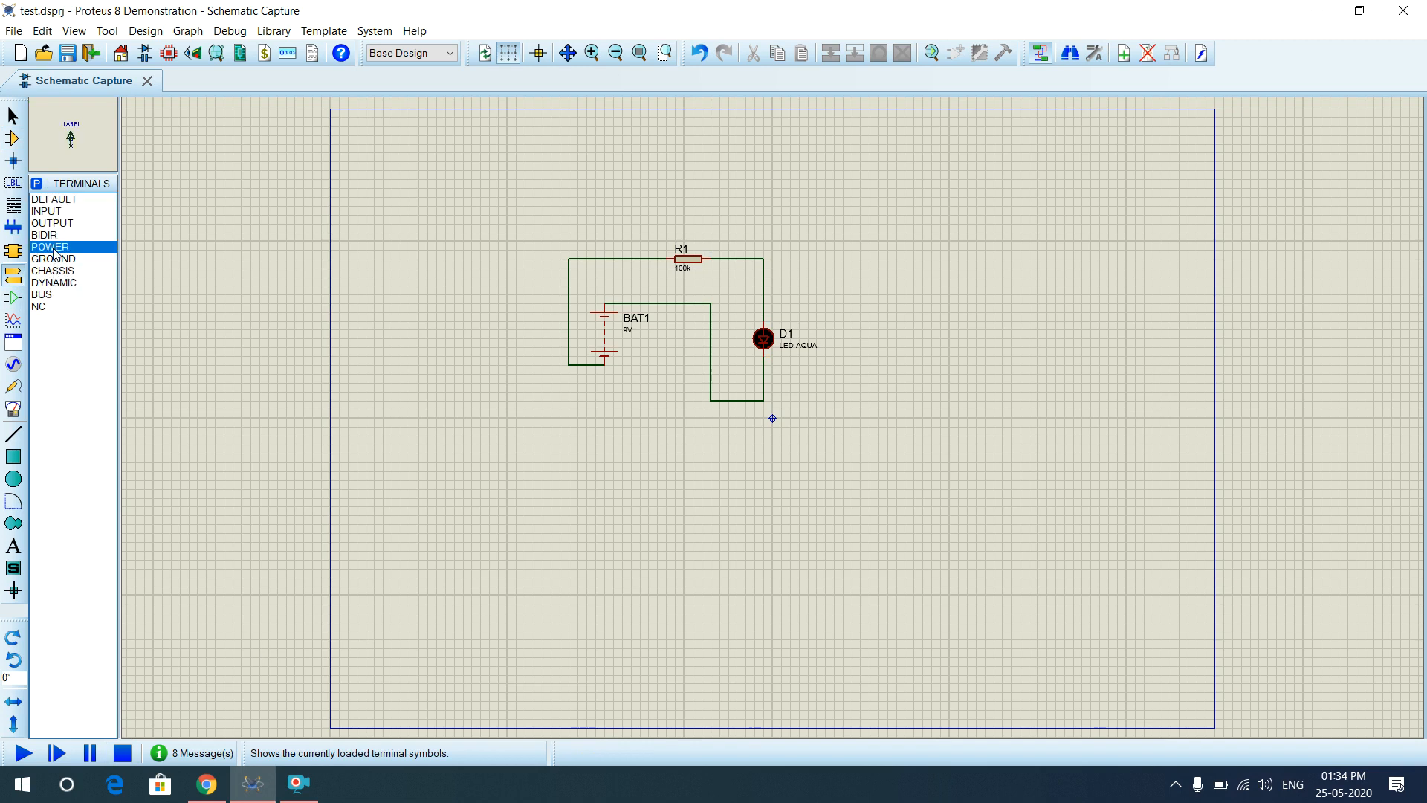
click(559, 170)
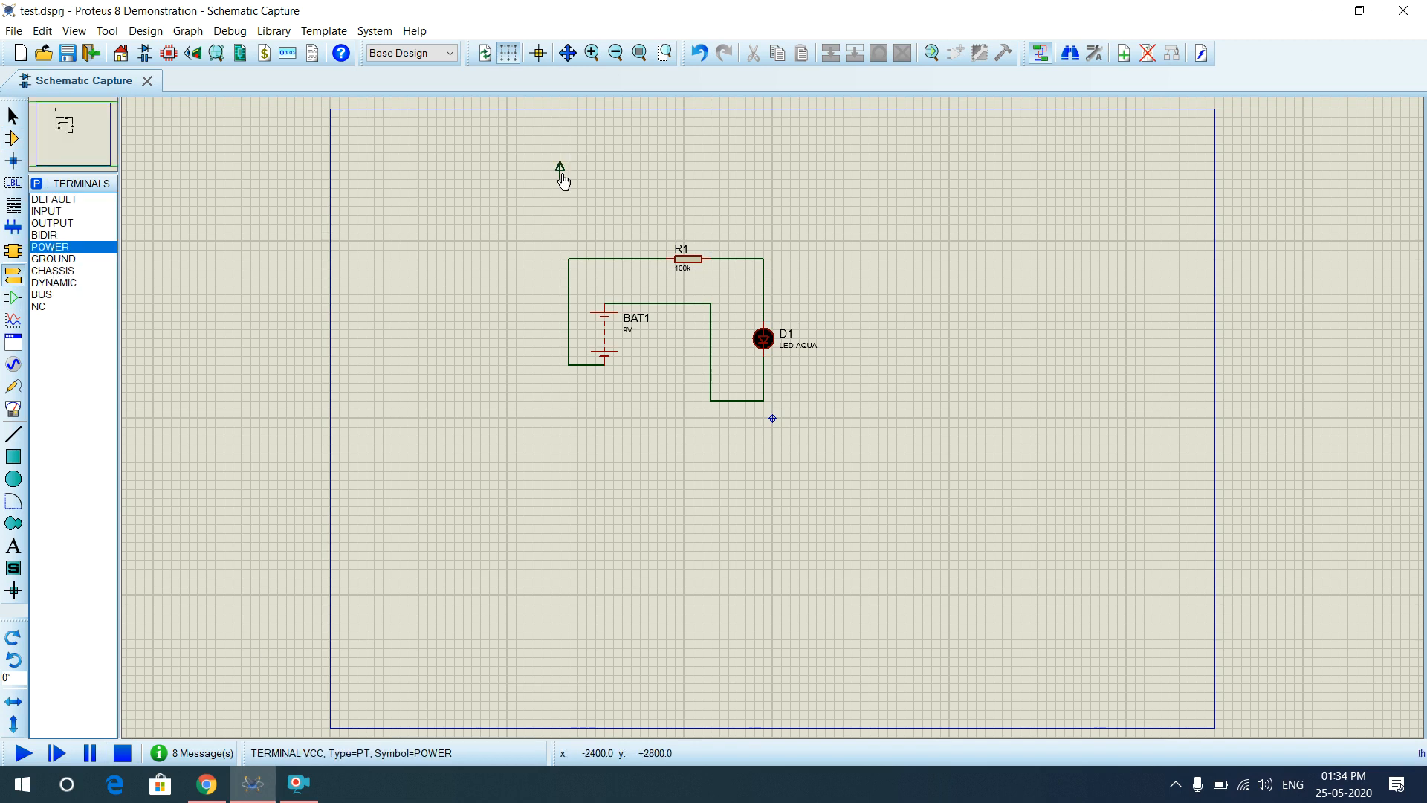
click(58, 259)
click(480, 251)
click(480, 251)
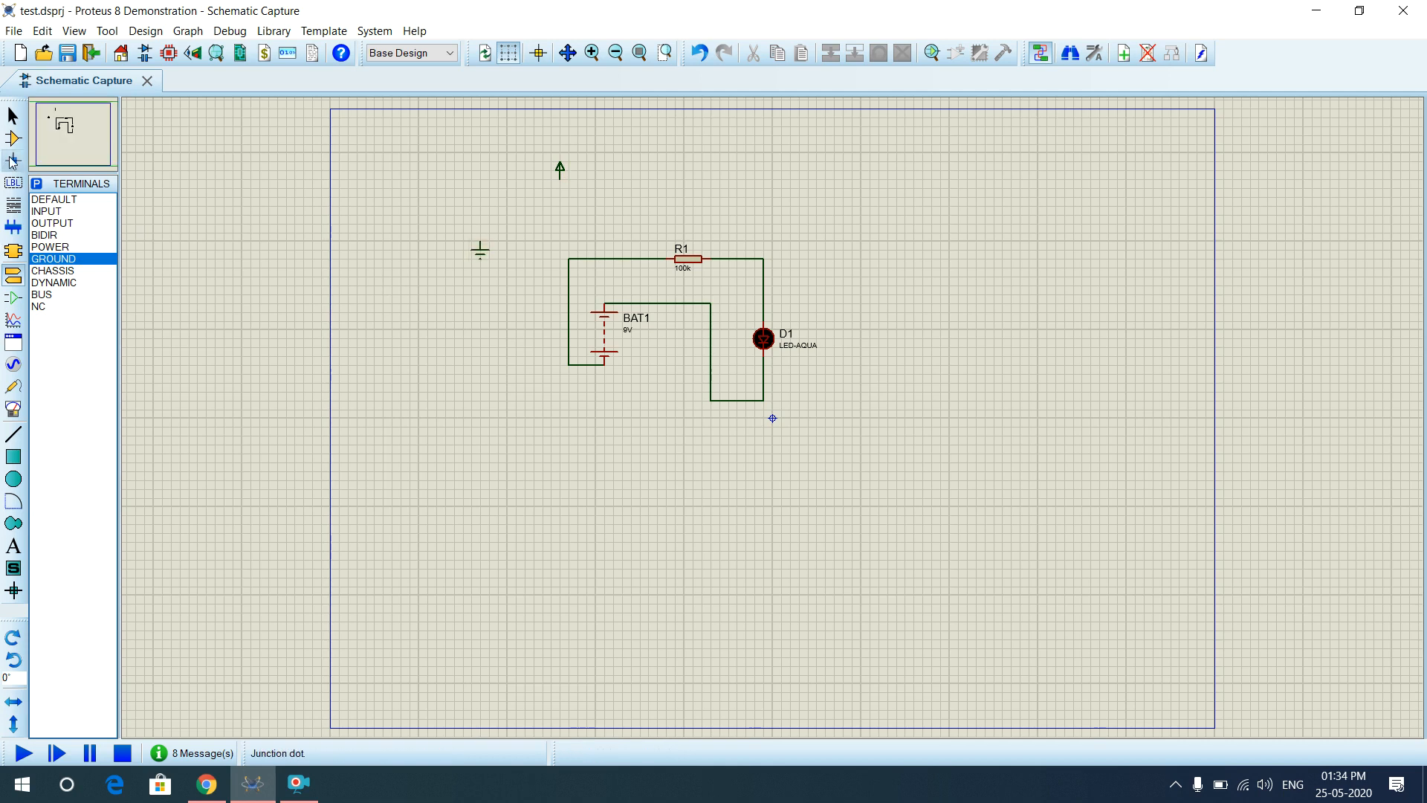
click(13, 139)
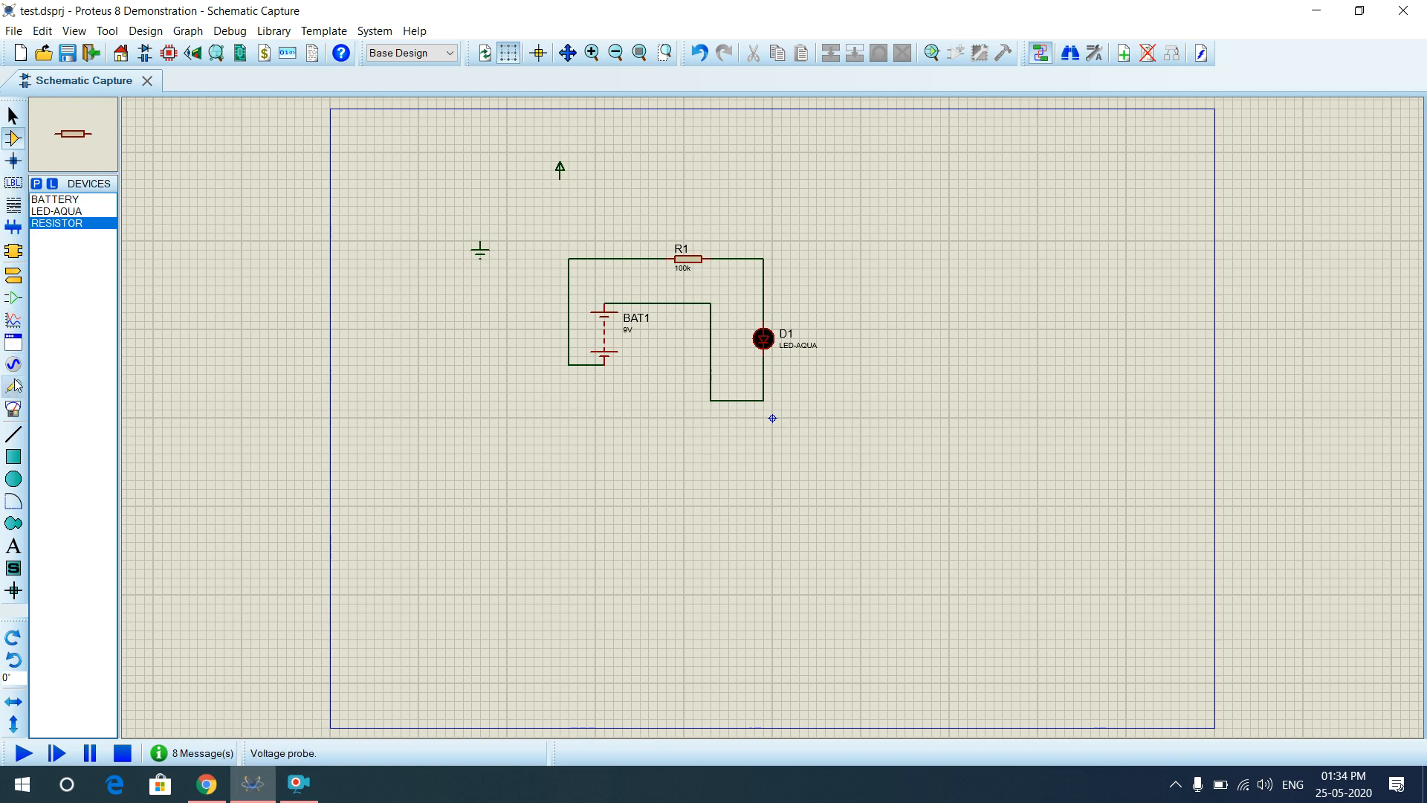
click(13, 410)
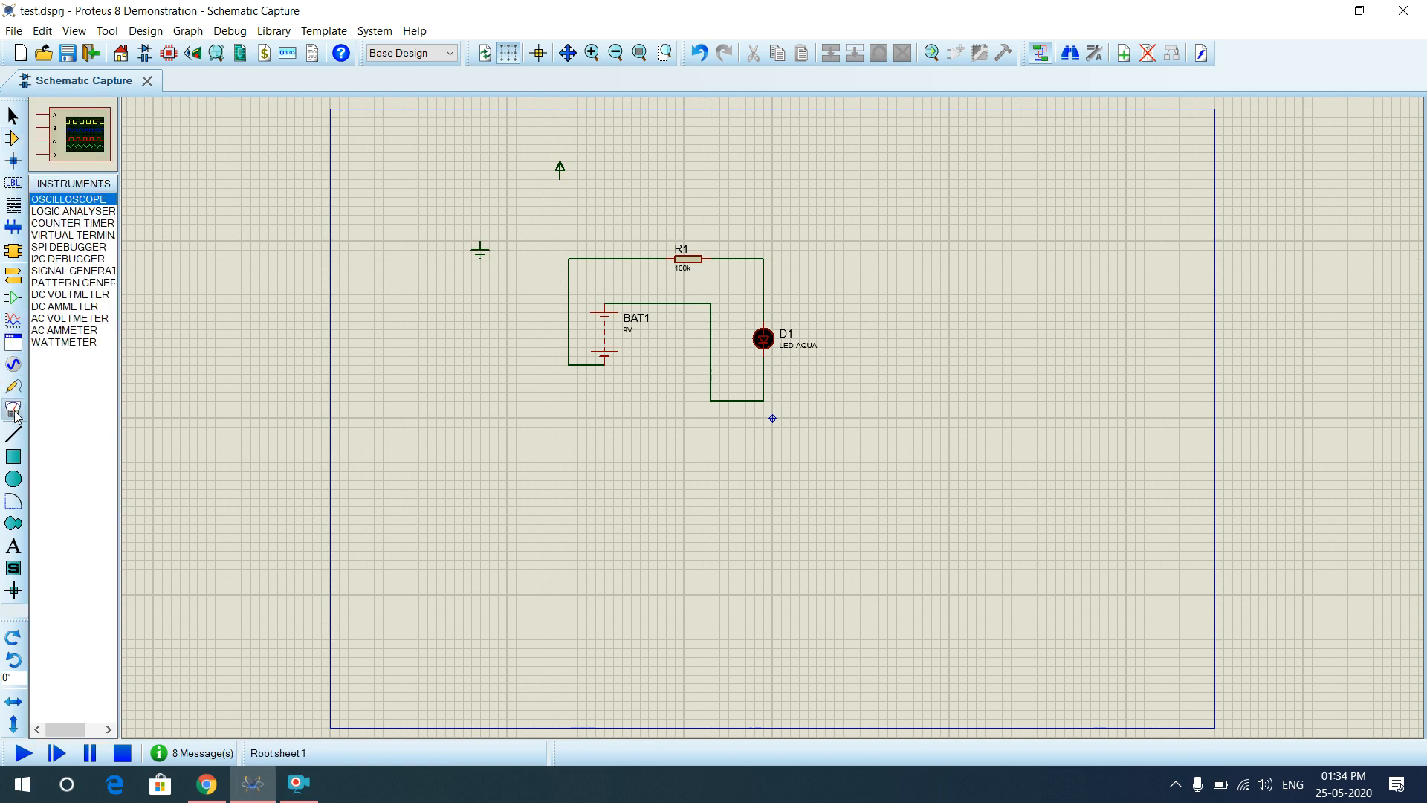
Place a DC VOLTMETER on the sheet to the right of LED D1.
click(58, 306)
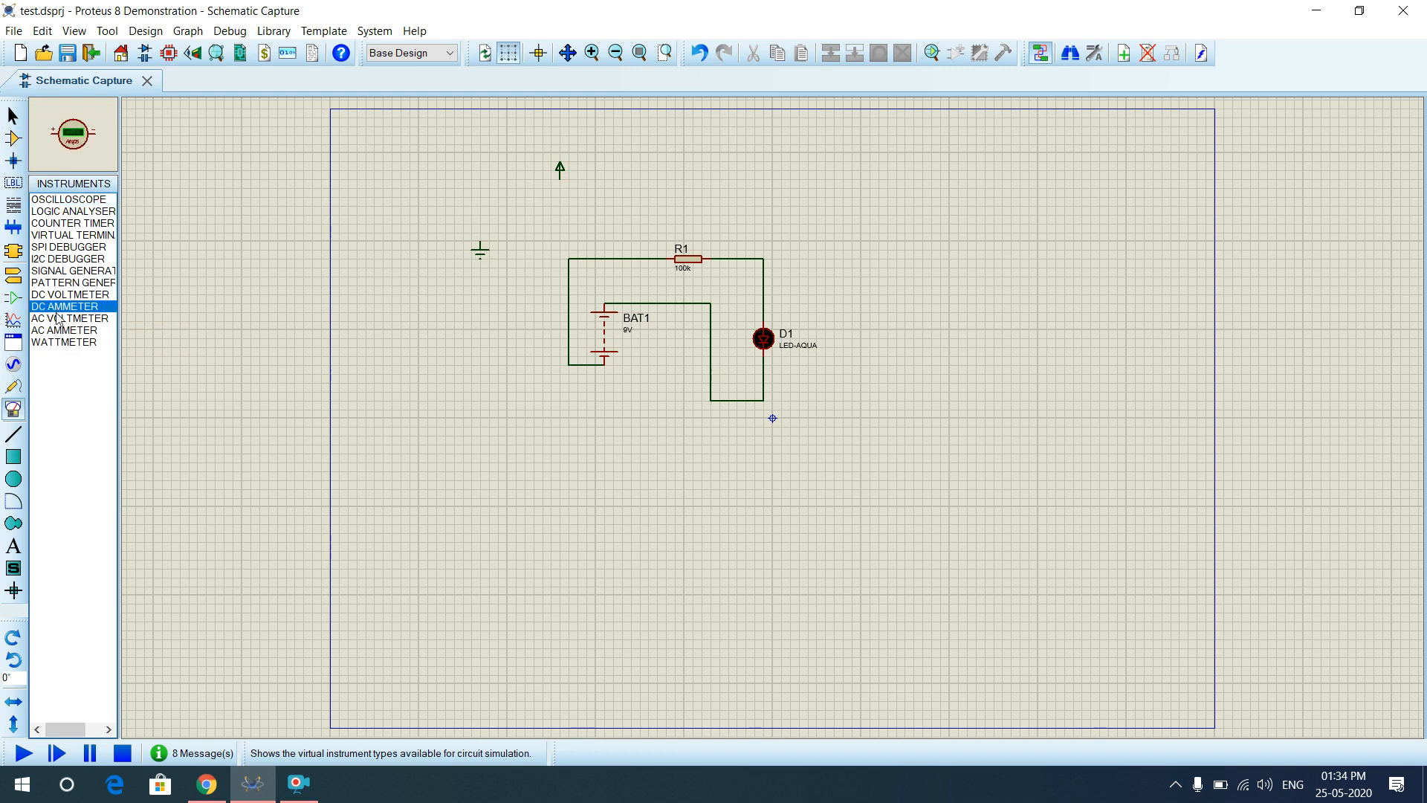
click(58, 318)
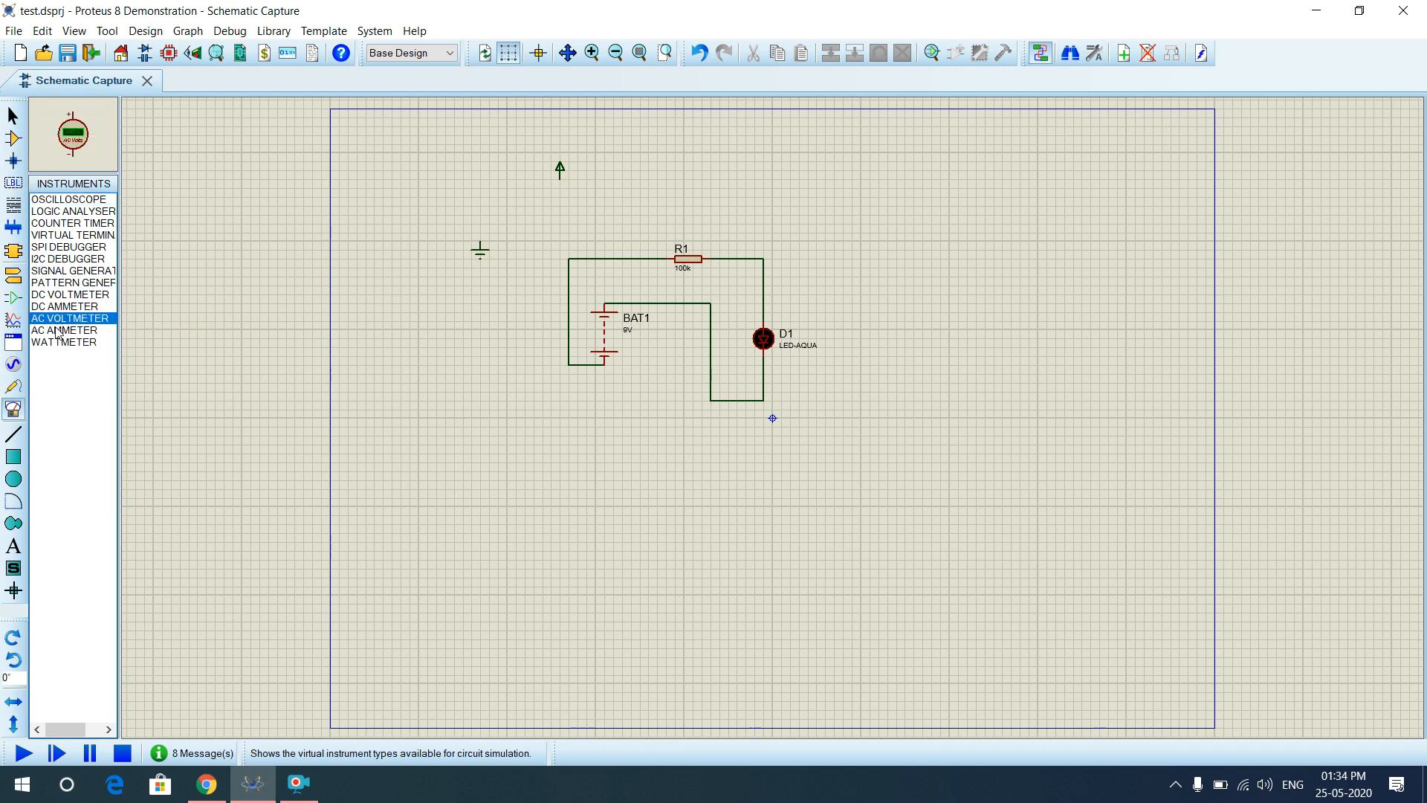
click(60, 295)
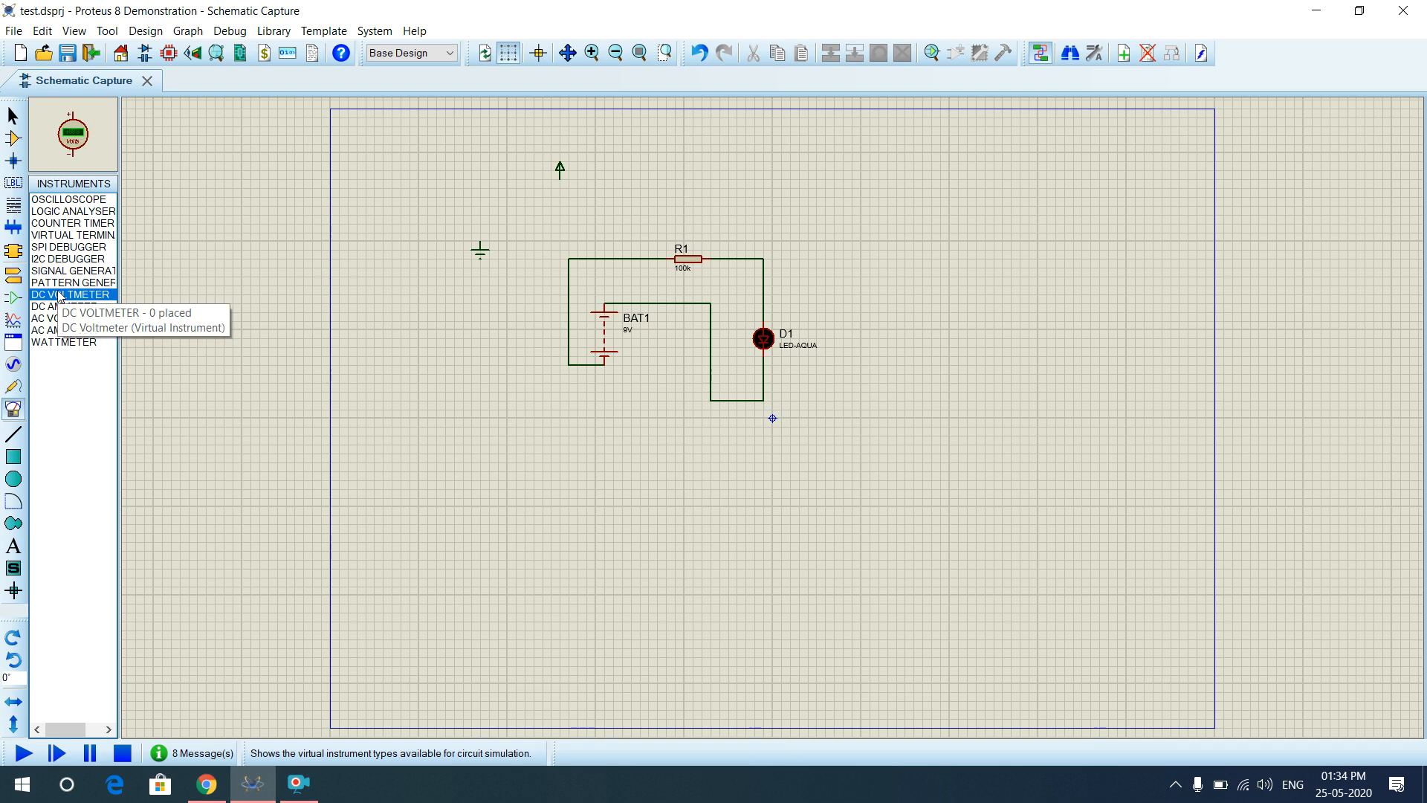
click(906, 305)
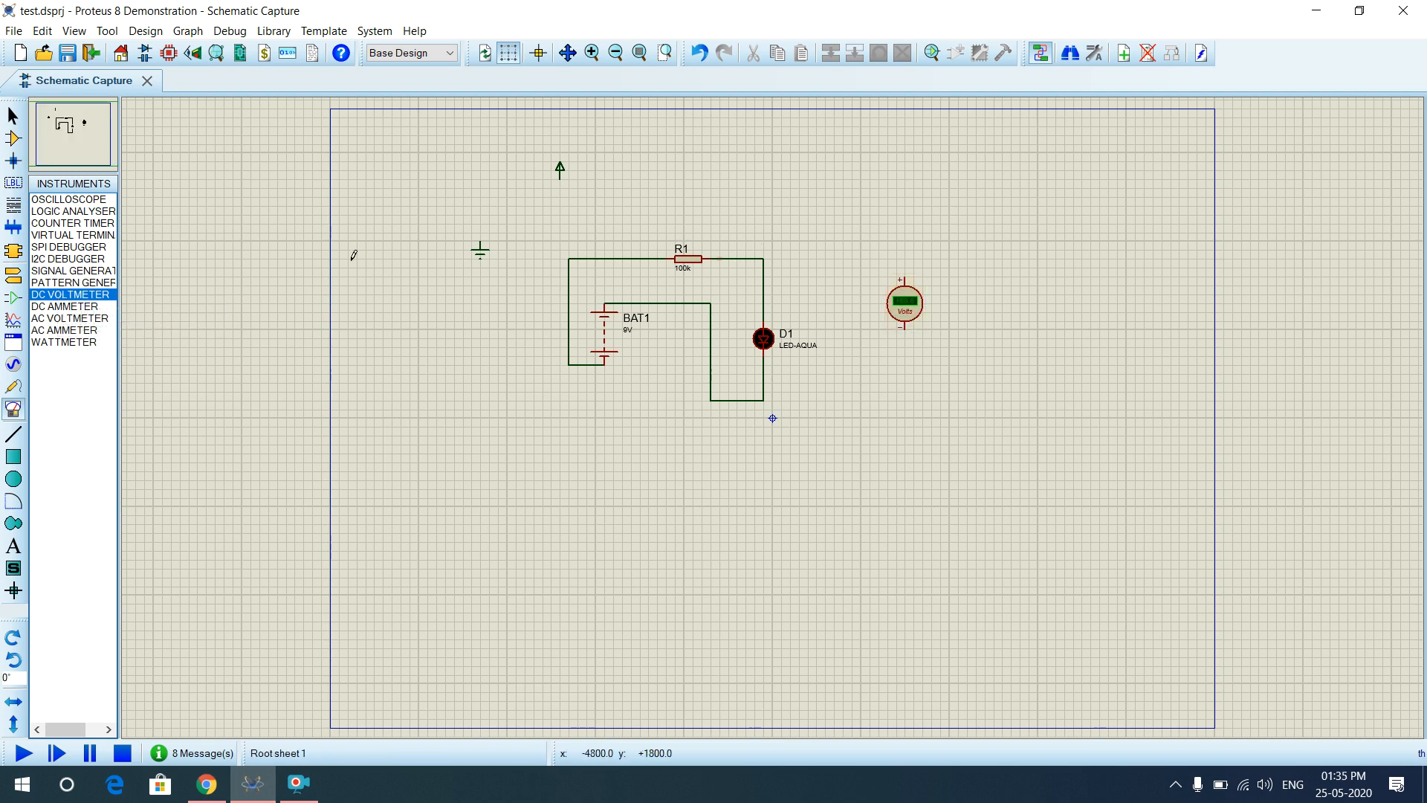
click(11, 390)
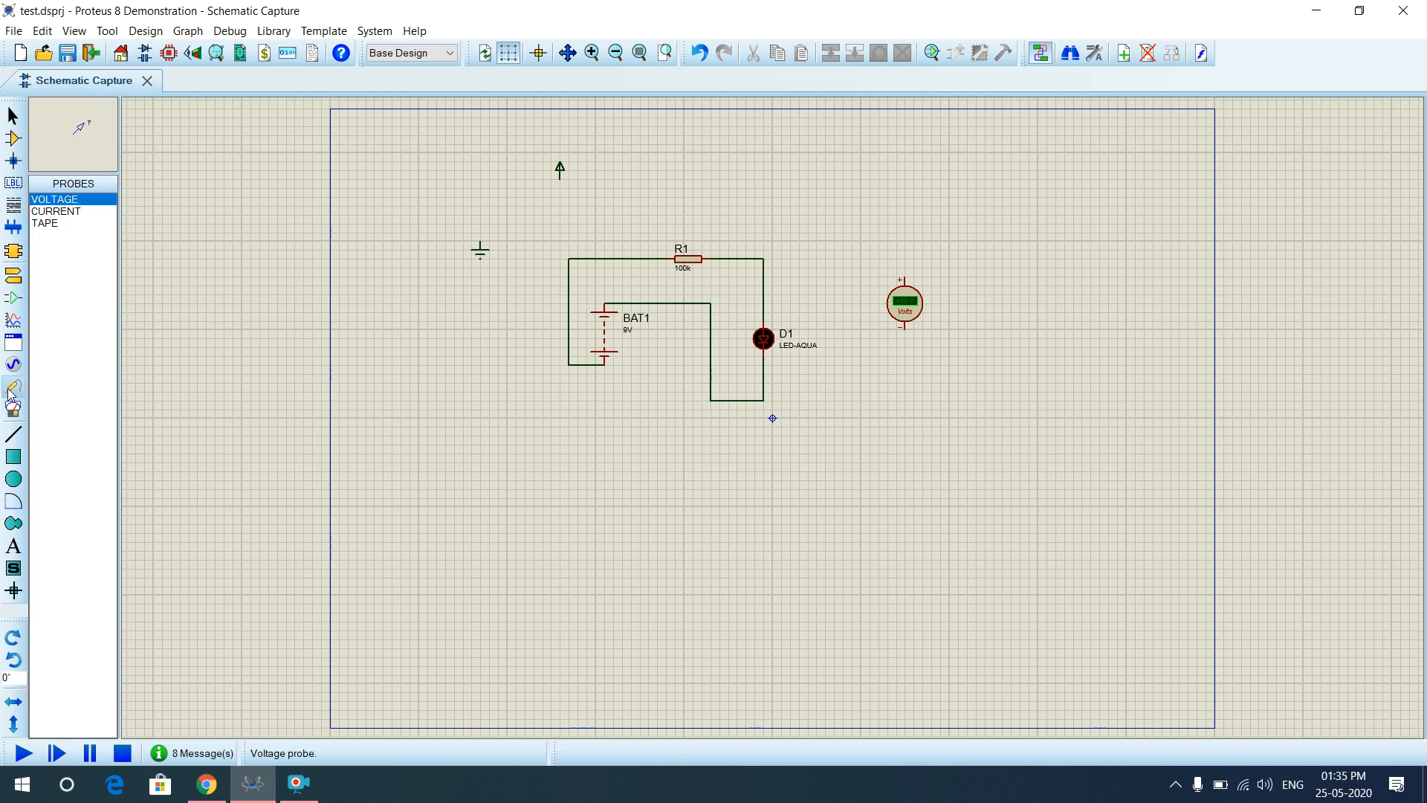
Attach a voltage probe labelled R1(2) to the wire joining R1 and D1.
click(763, 259)
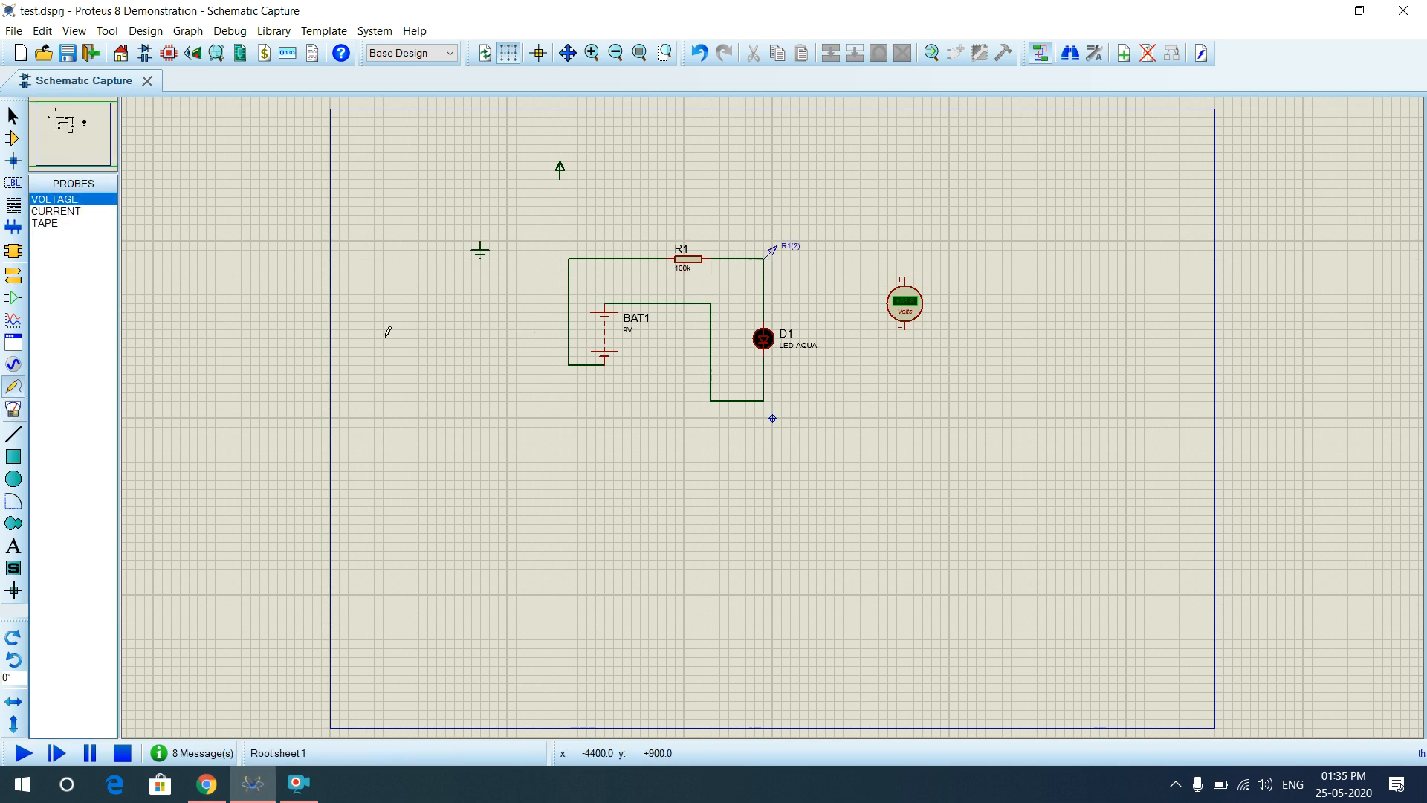
click(14, 412)
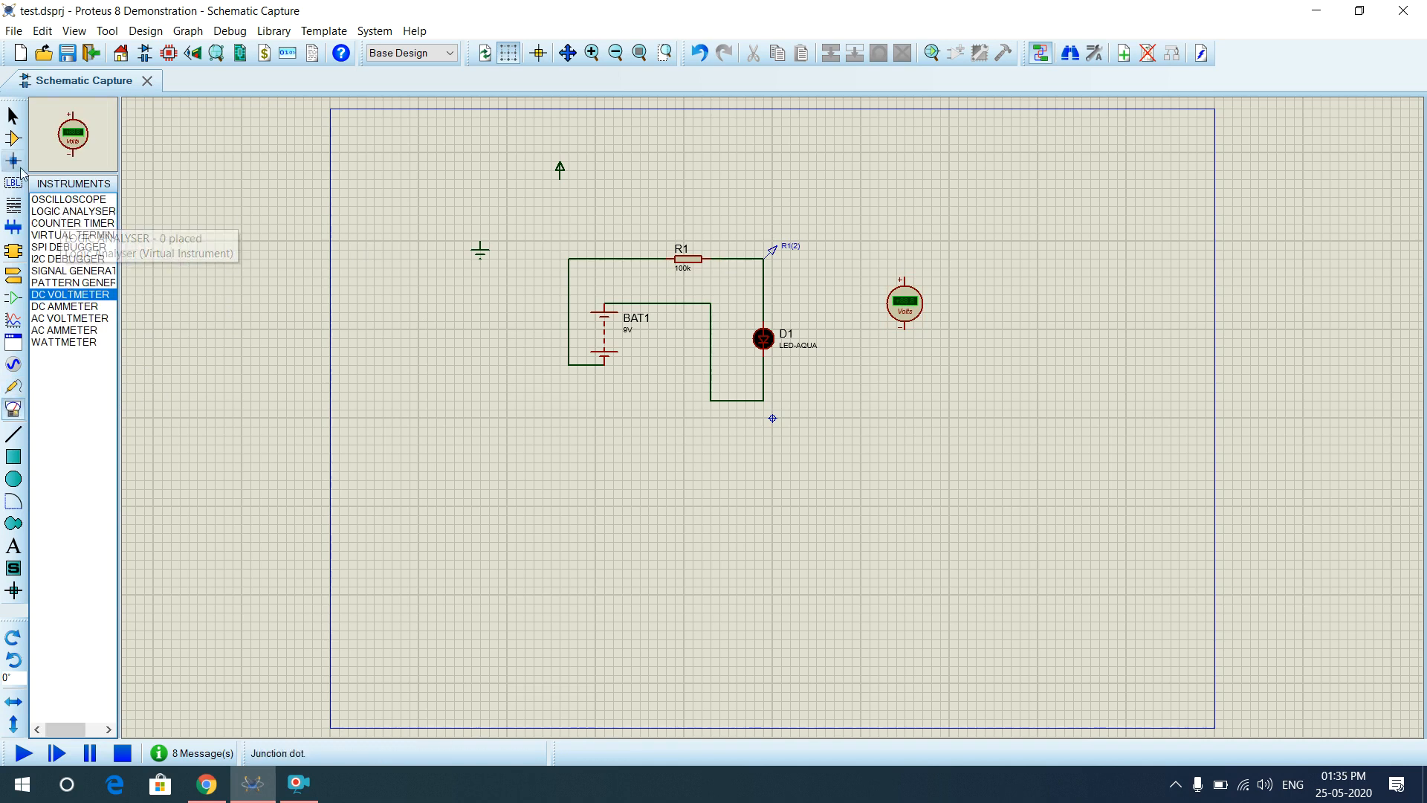
click(13, 138)
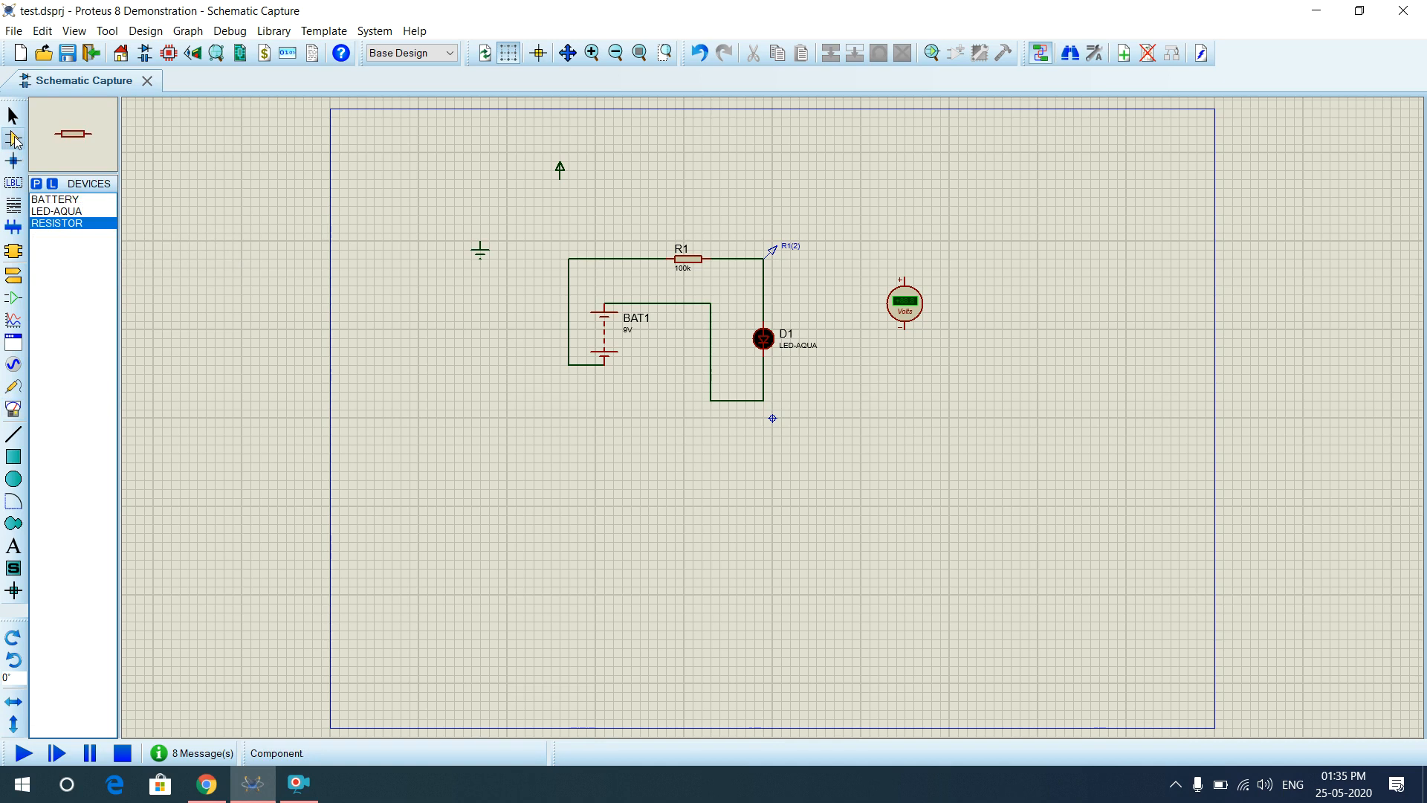